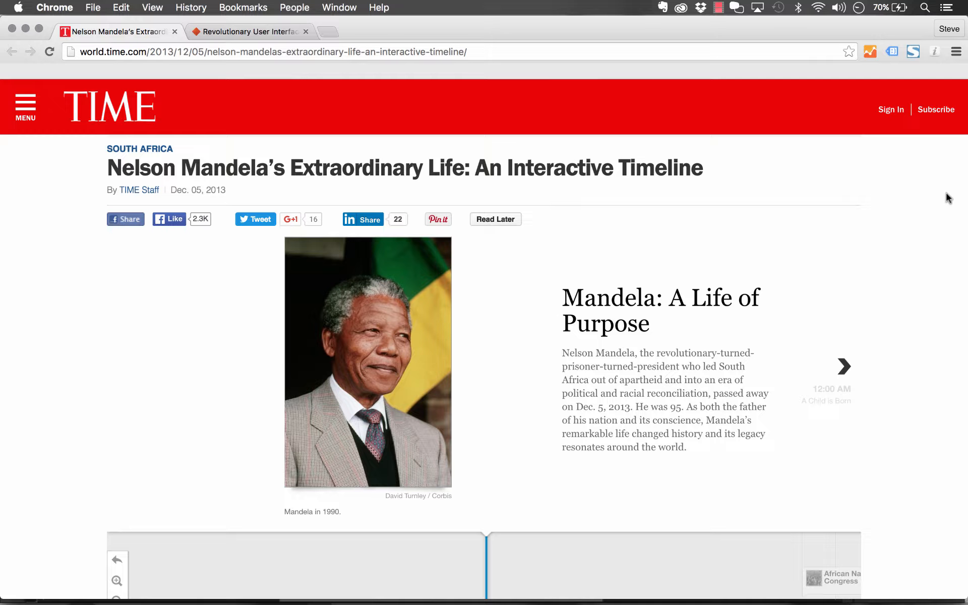
Browse the Mandela timeline's slides, from A Child is Born to the Law Firm and ANC ban entries, with the timeline expanded
scroll(917, 204, down, 3)
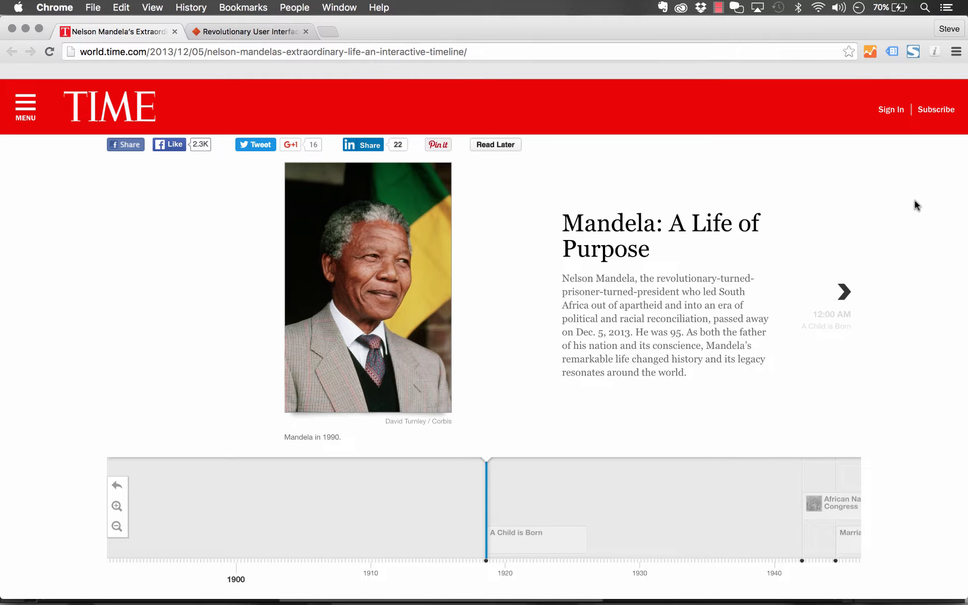
click(847, 292)
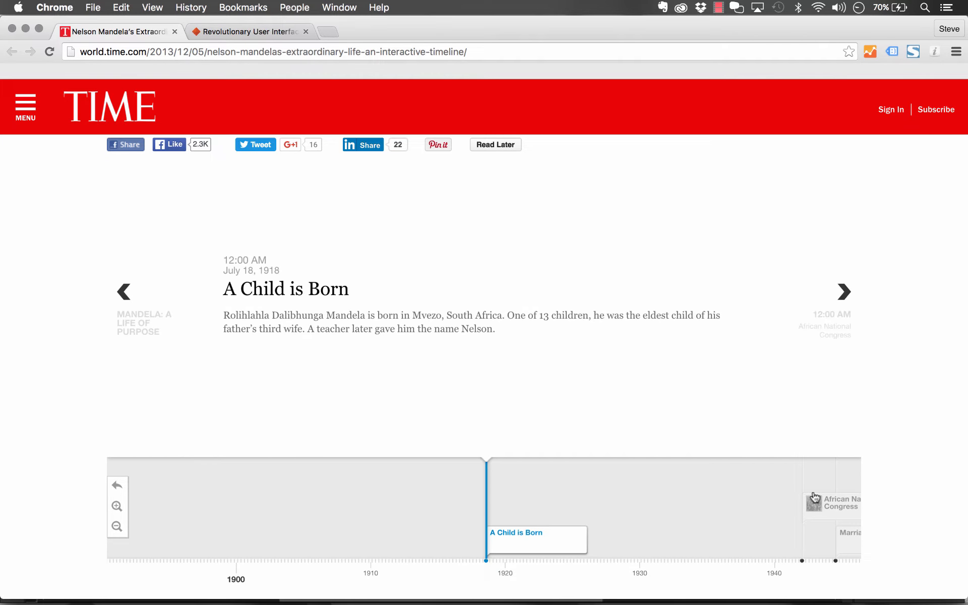
click(846, 295)
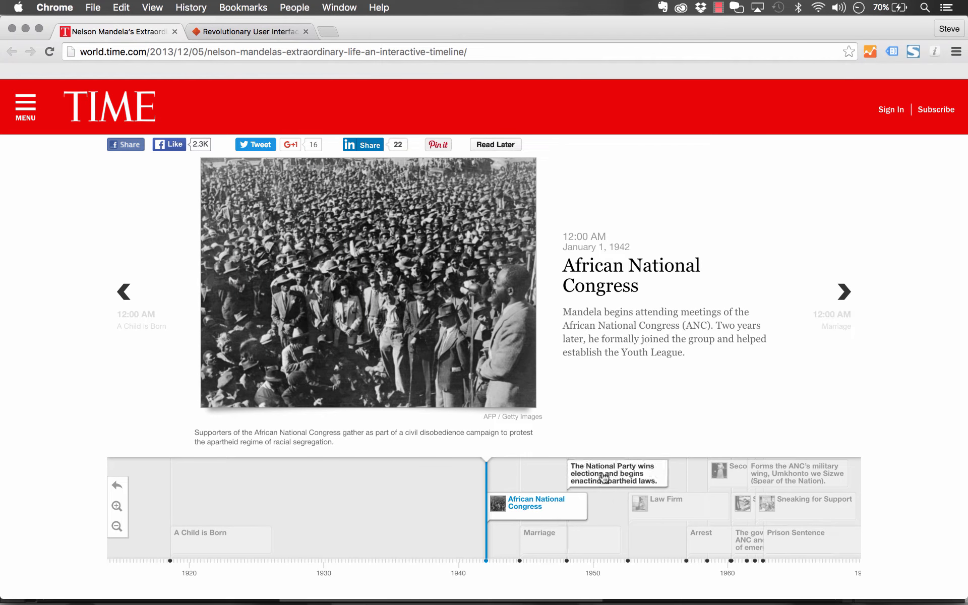
click(605, 479)
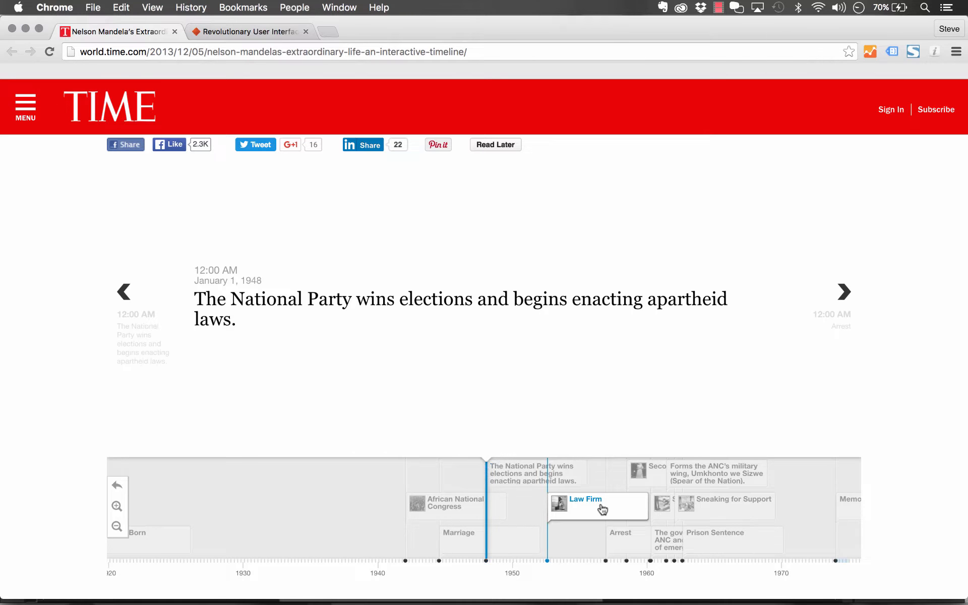
click(603, 510)
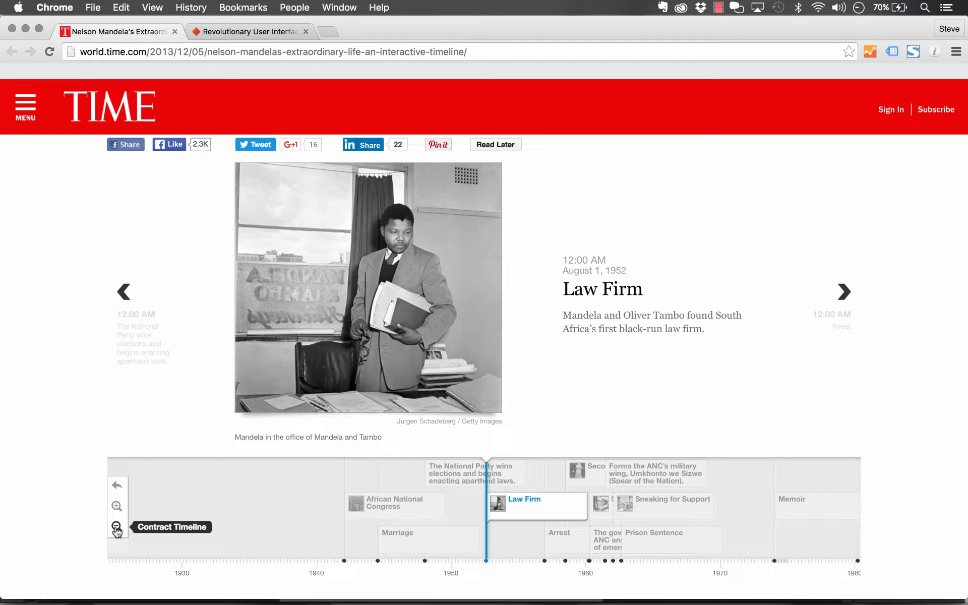
click(117, 507)
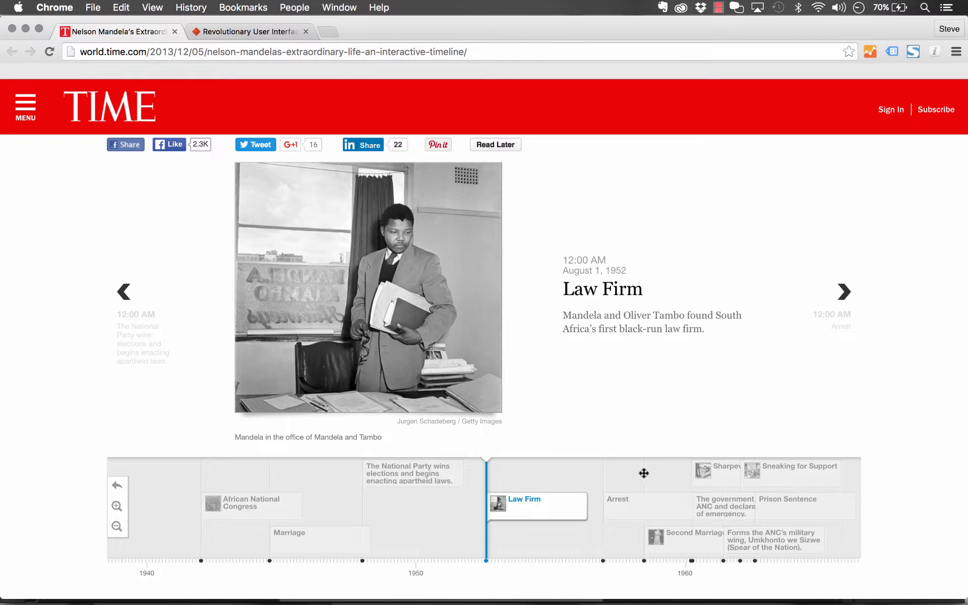
click(702, 508)
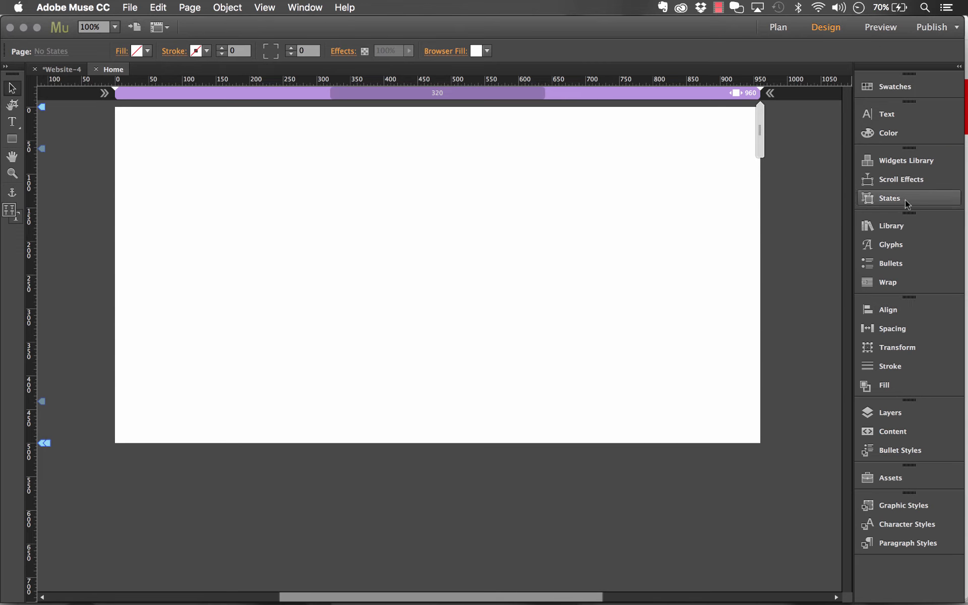
In Adobe Muse, place the Timeline widget from the library on the Home page and align it to X 0, Y 0
click(890, 225)
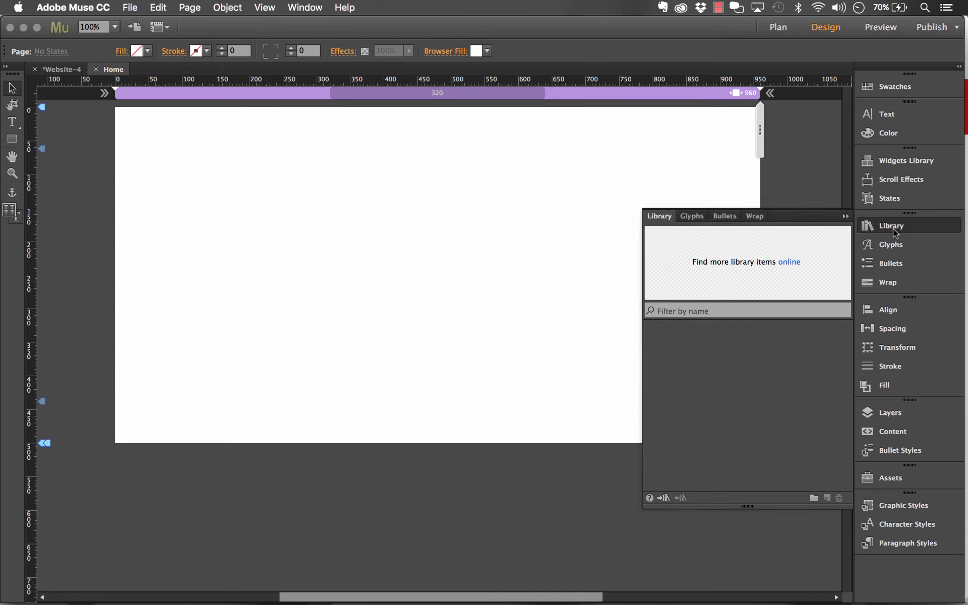
drag(730, 345, 119, 114)
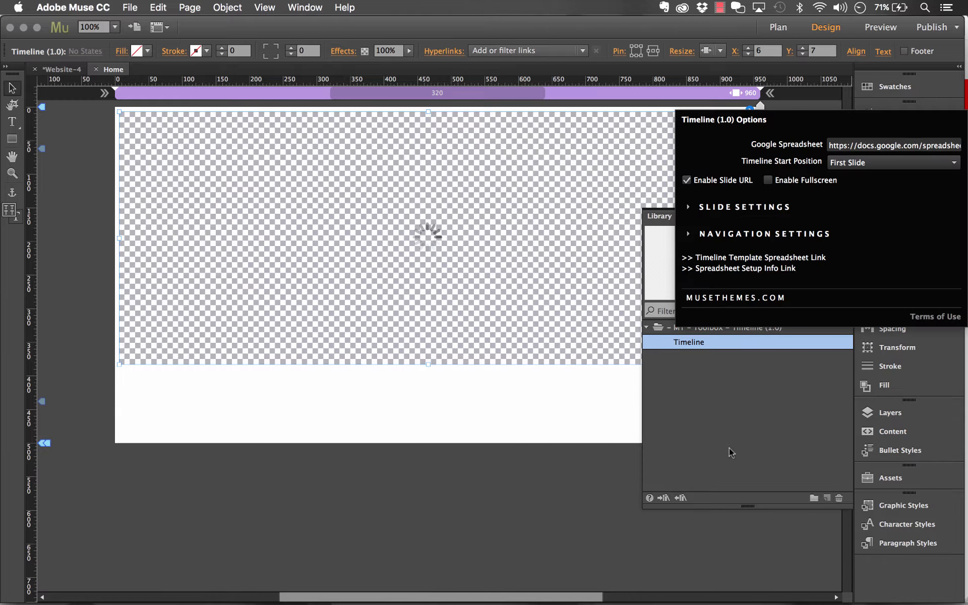
click(707, 474)
click(839, 216)
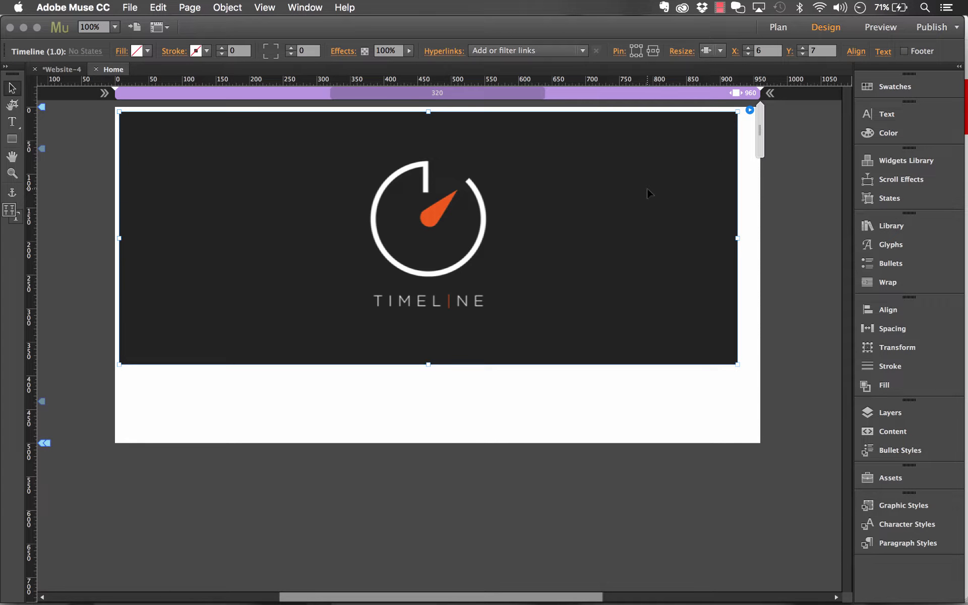
drag(647, 189, 643, 184)
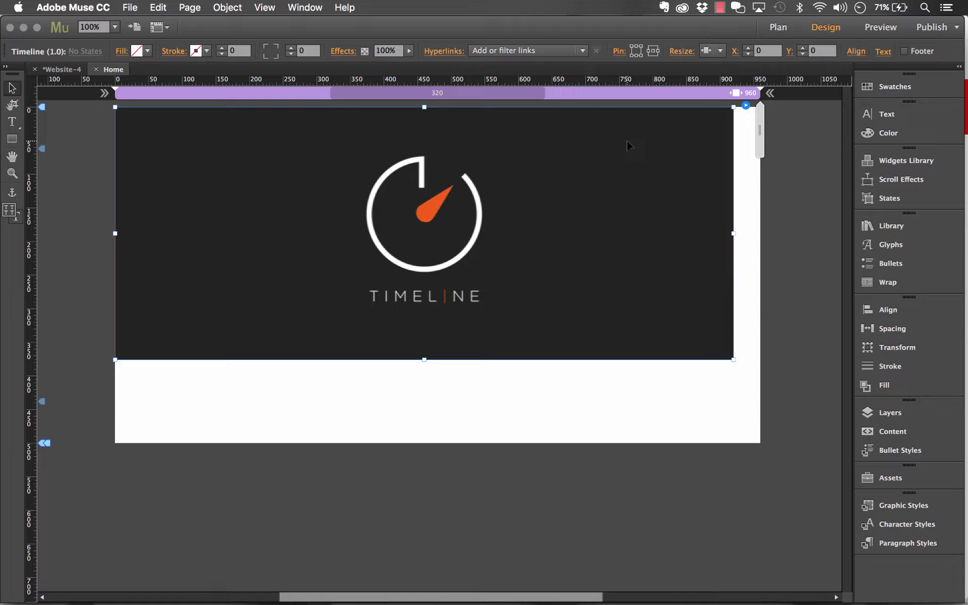
Open the Timeline template spreadsheet linked in the widget's options and create an editable copy of it in Google Sheets
click(747, 106)
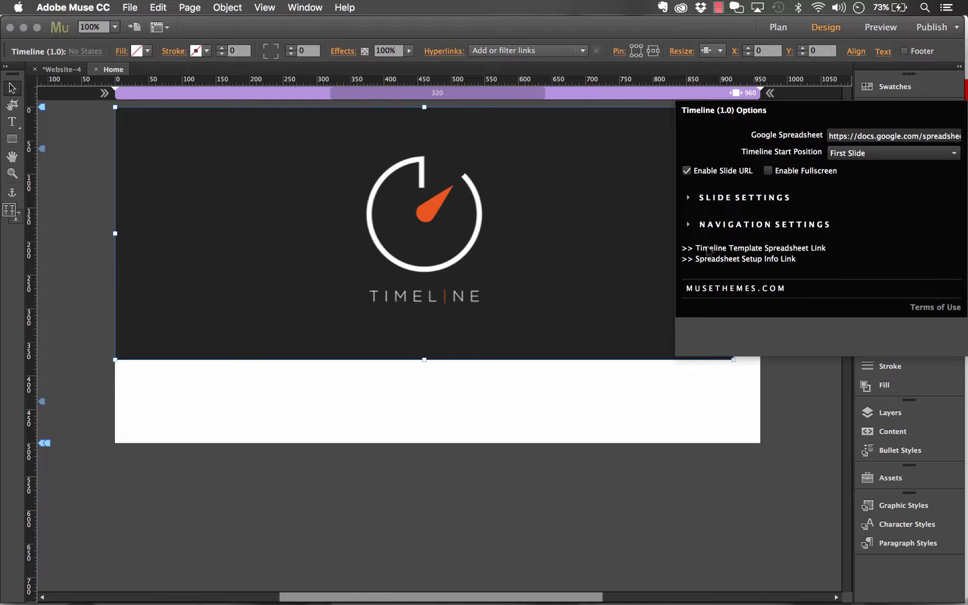
click(775, 250)
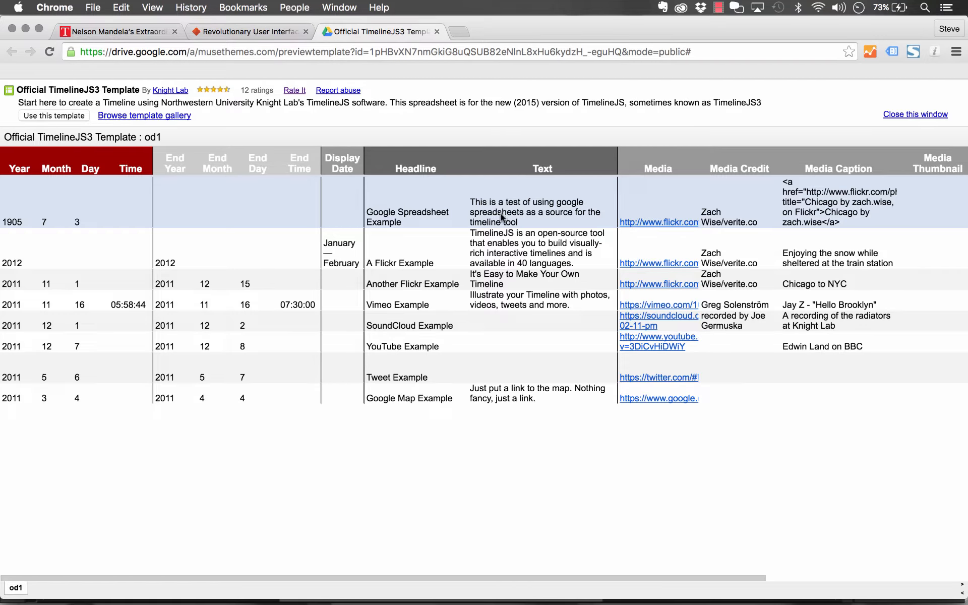
click(43, 115)
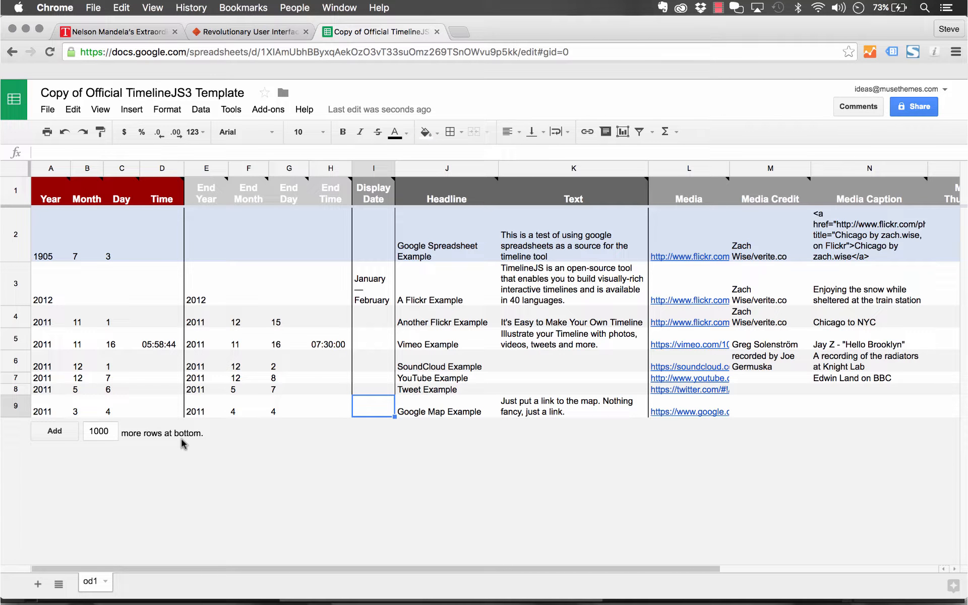
Examine the template's date, end date, headline, text and media columns, comparing them with the TIME timeline example
click(52, 226)
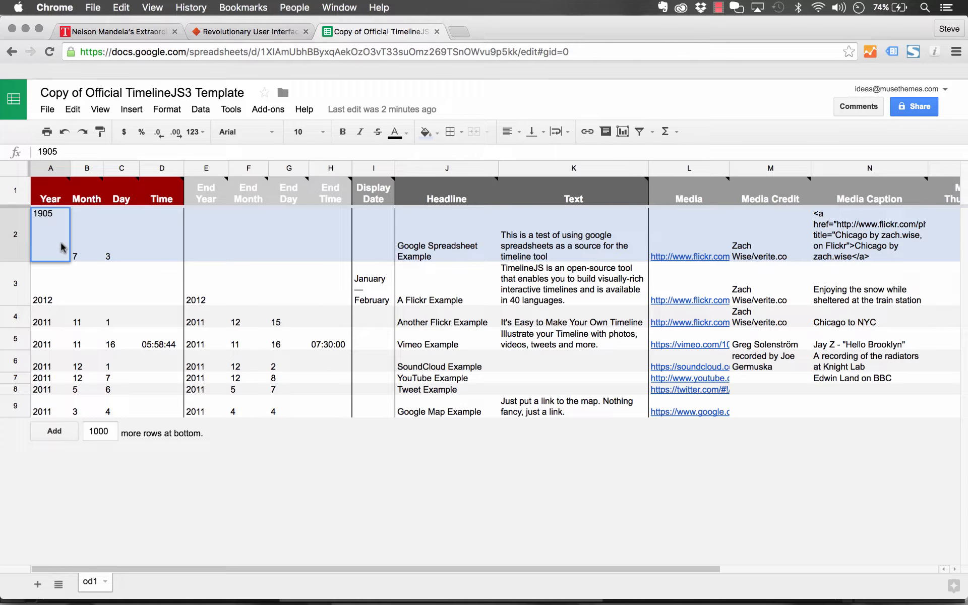
click(49, 326)
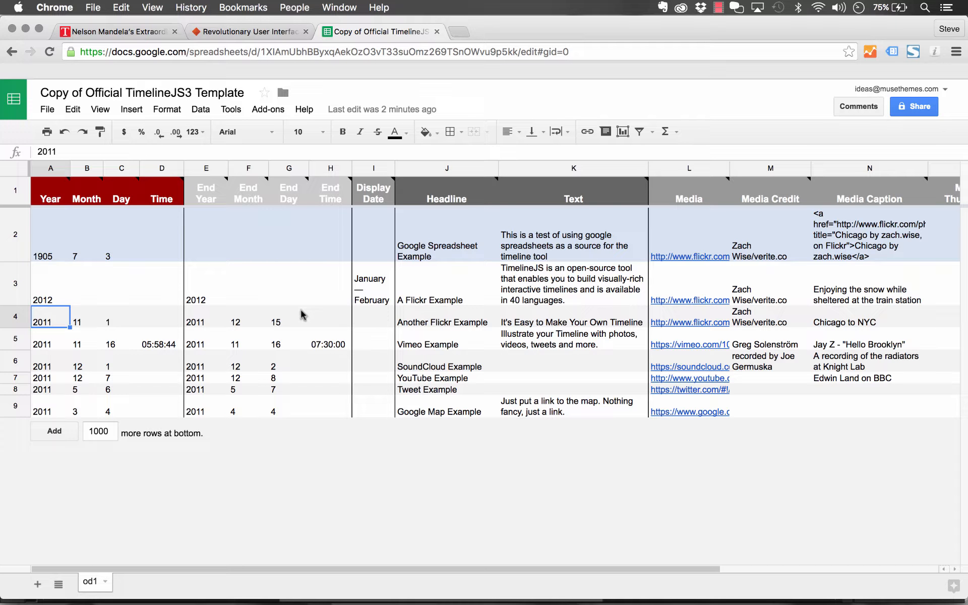
click(116, 31)
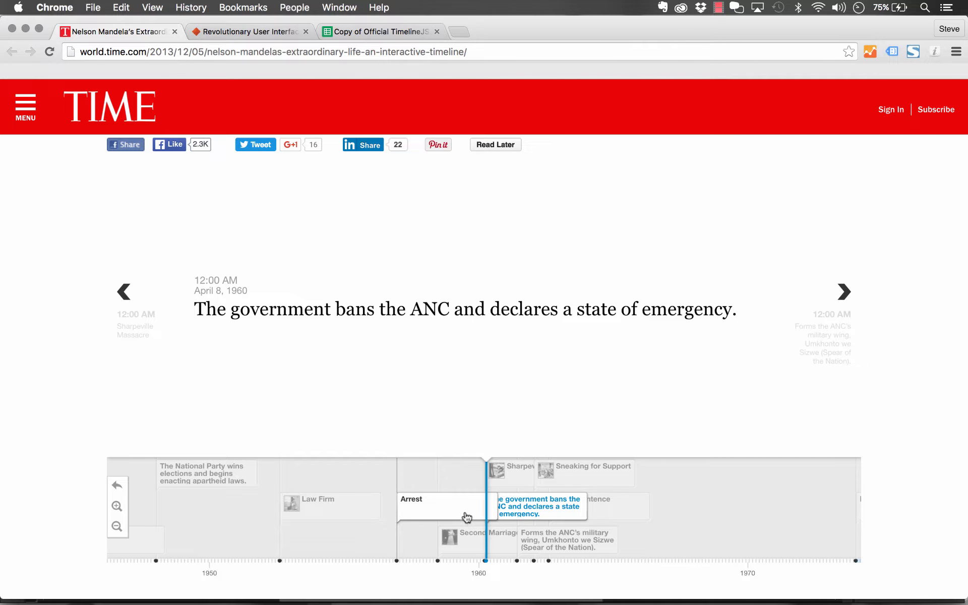
click(363, 30)
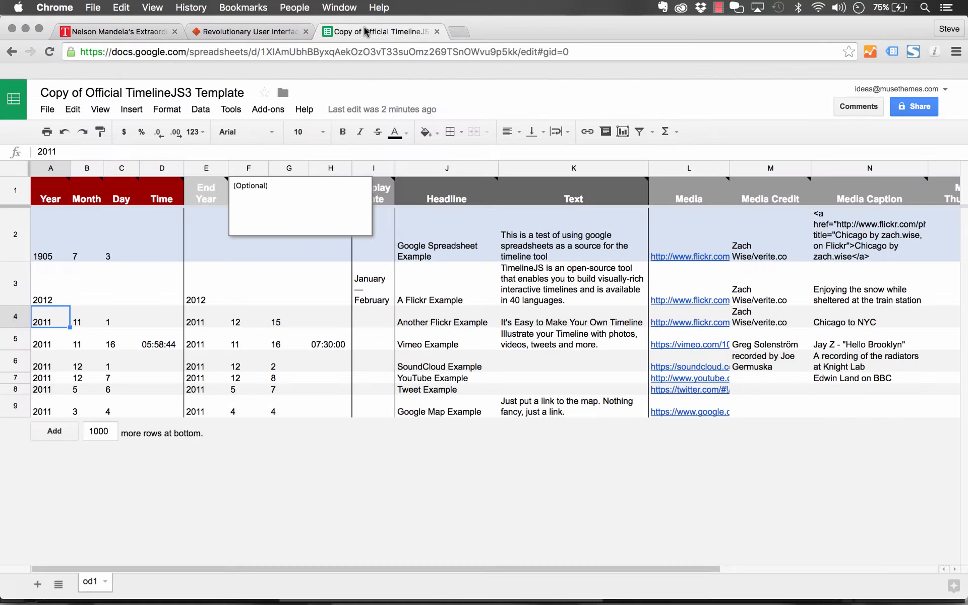
click(285, 336)
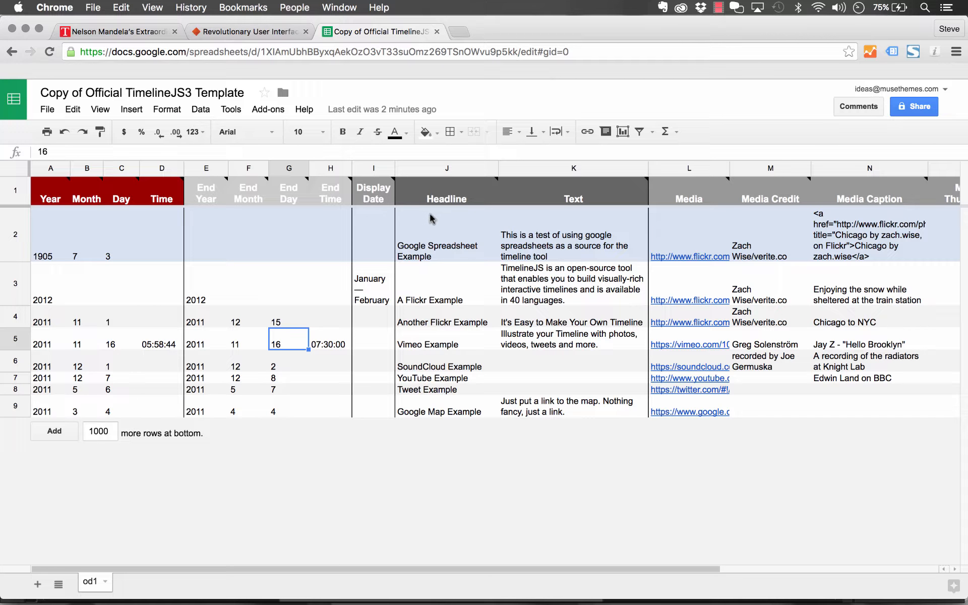
scroll(437, 269, right, 2)
scroll(437, 269, right, 2)
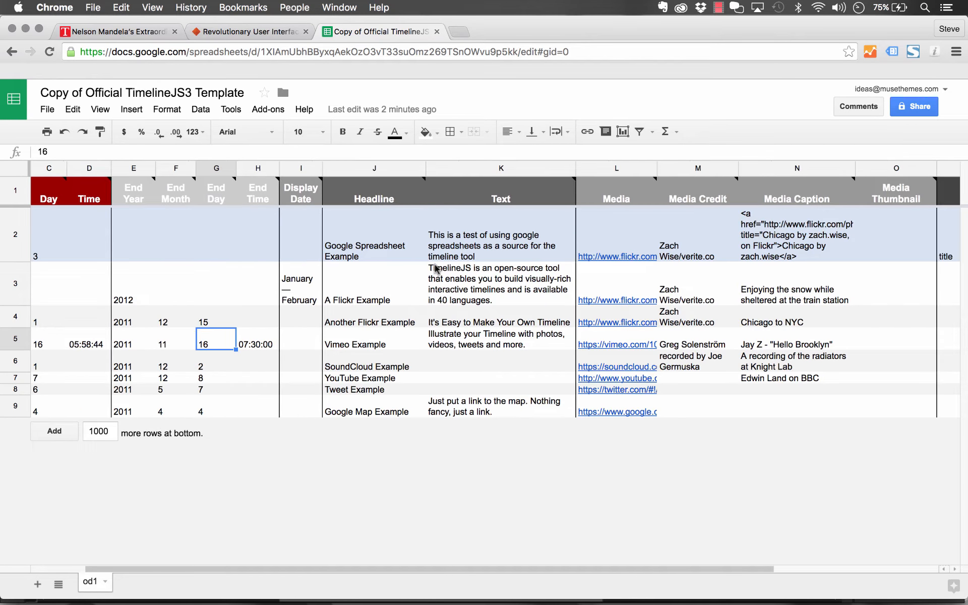
scroll(413, 268, left, 2)
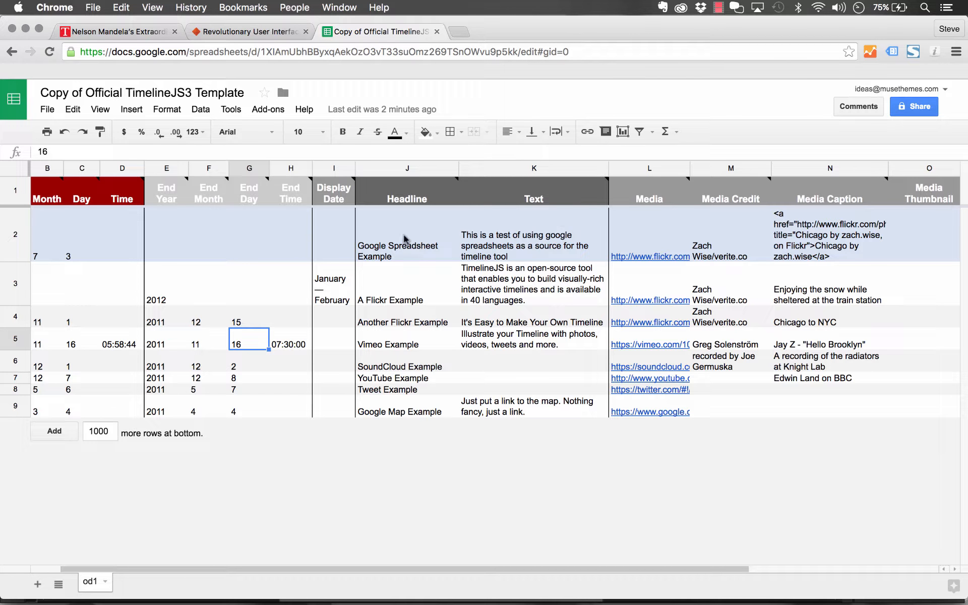
mouse_move(670, 259)
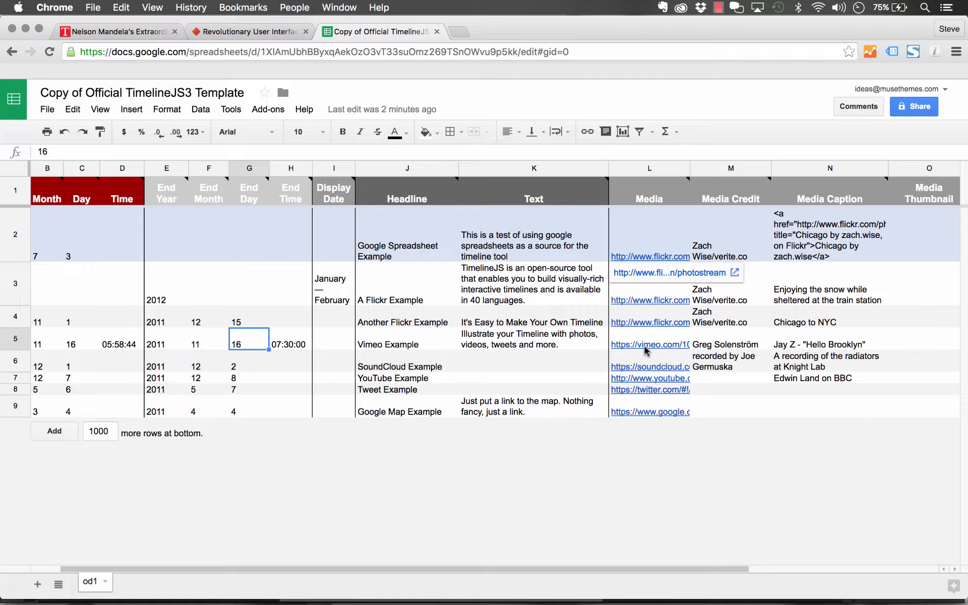
mouse_move(646, 349)
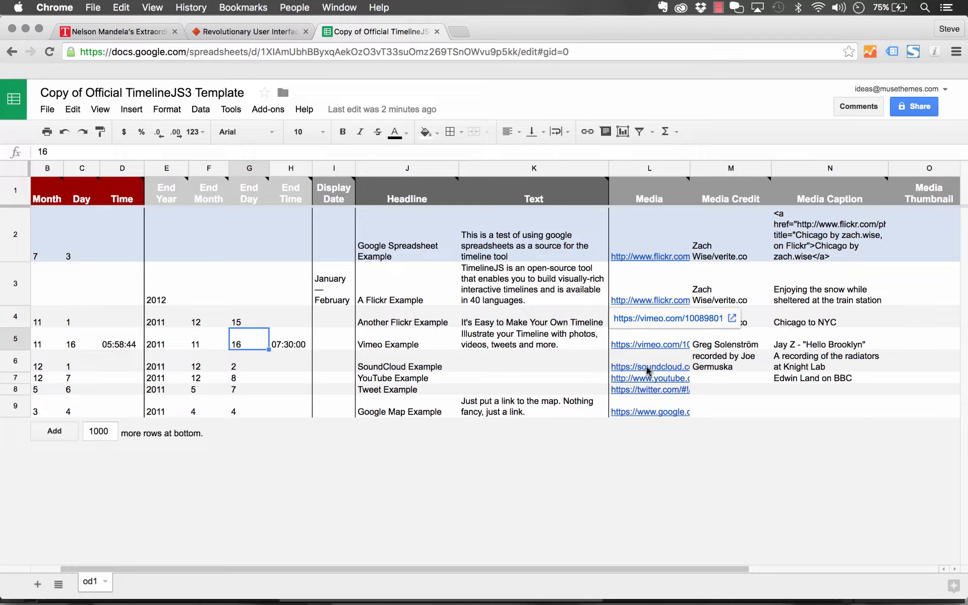
mouse_move(647, 379)
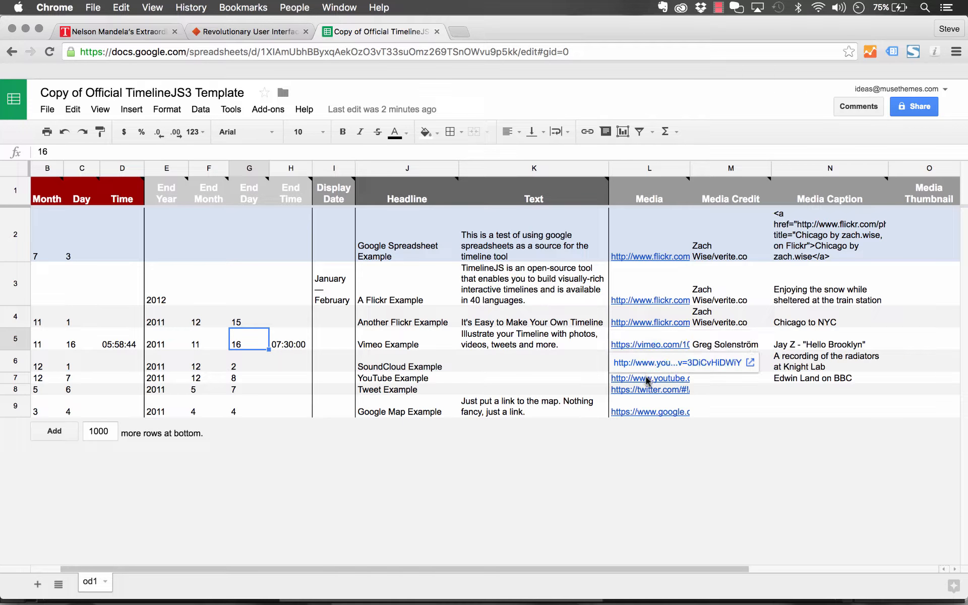
click(388, 250)
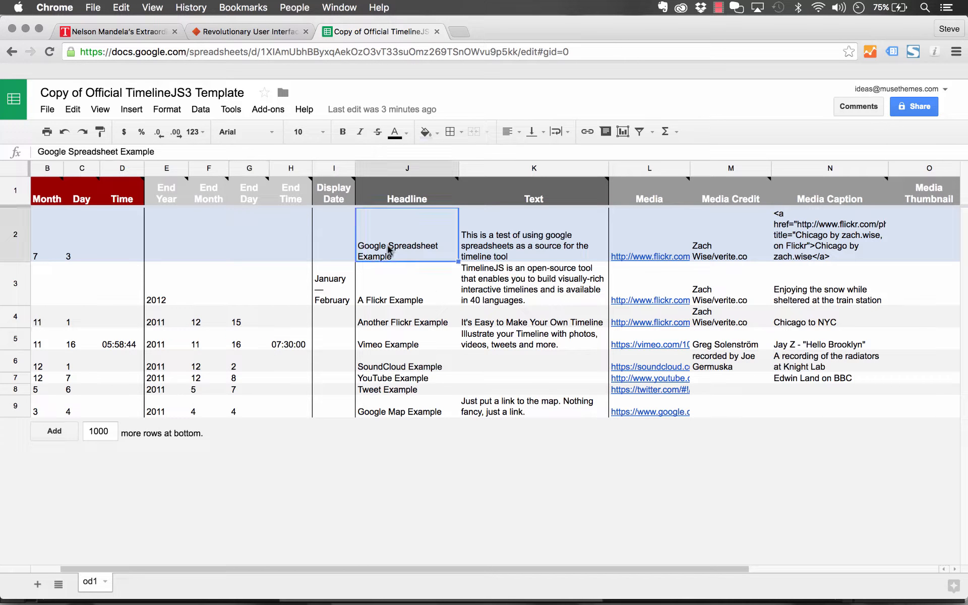
scroll(308, 289, left, 2)
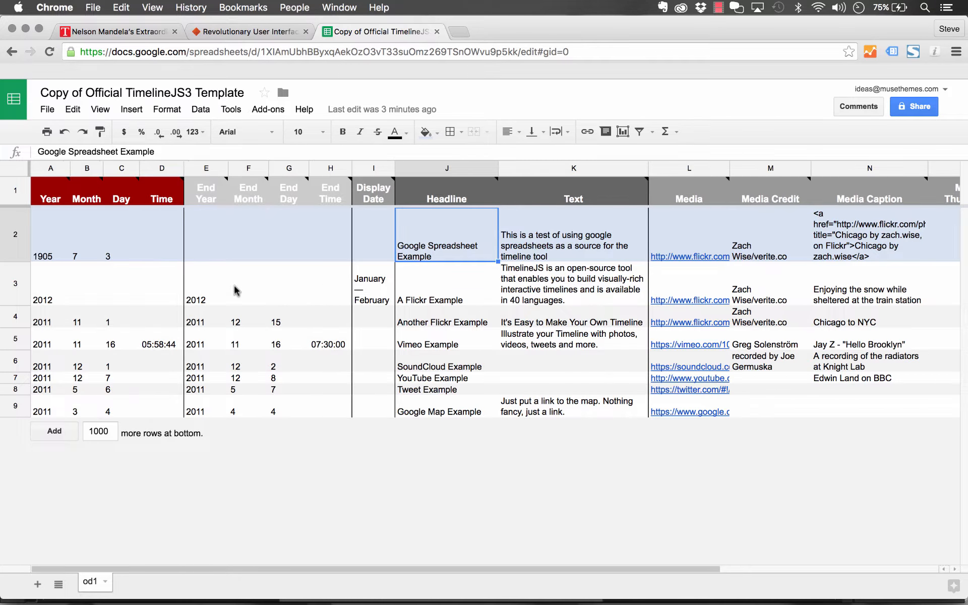
Set the start date of the first entry in row 2 to year 2011, month 9, day 21
click(54, 251)
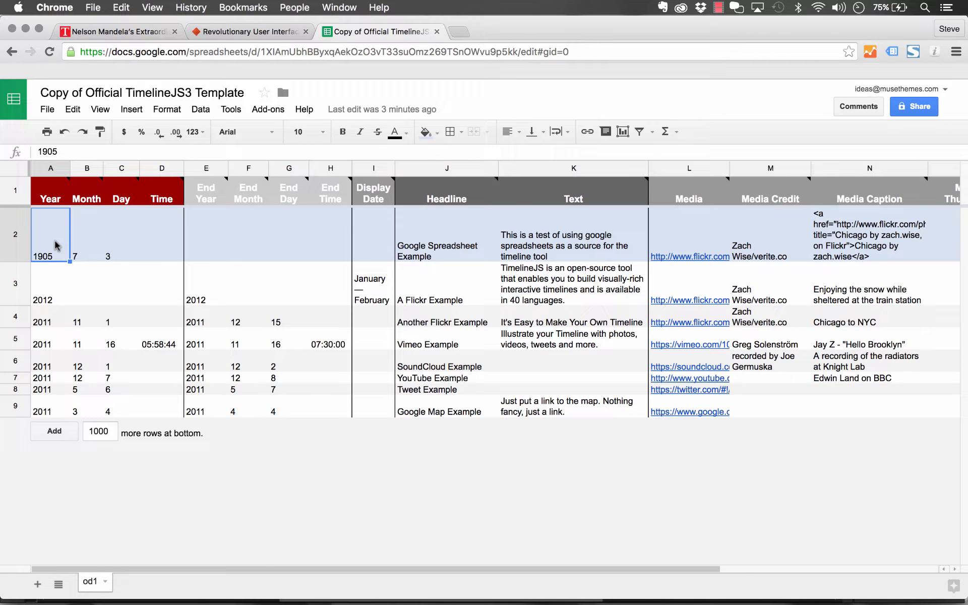
text(2011)
key(Tab)
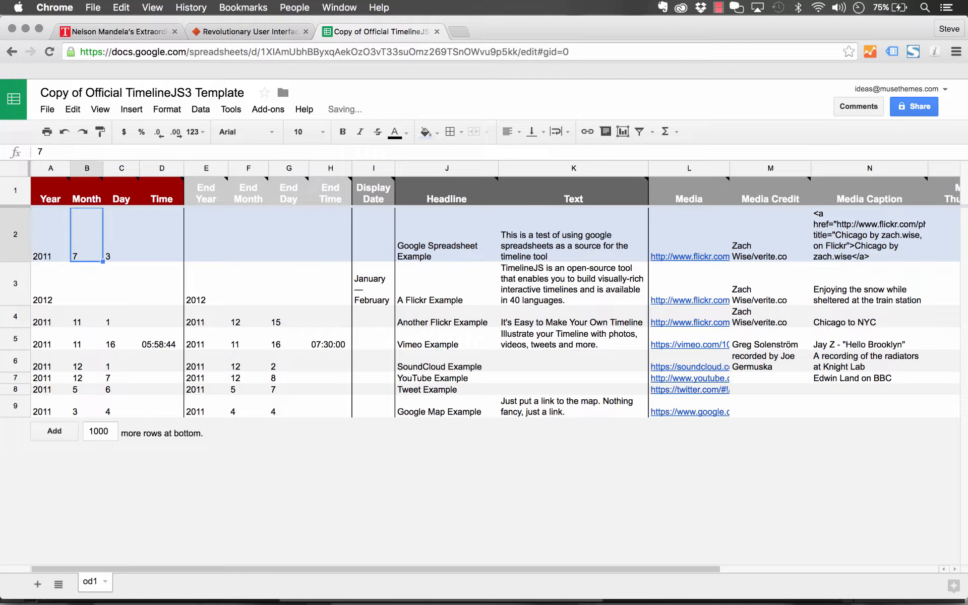
text(09)
key(Tab)
text(21)
key(Tab)
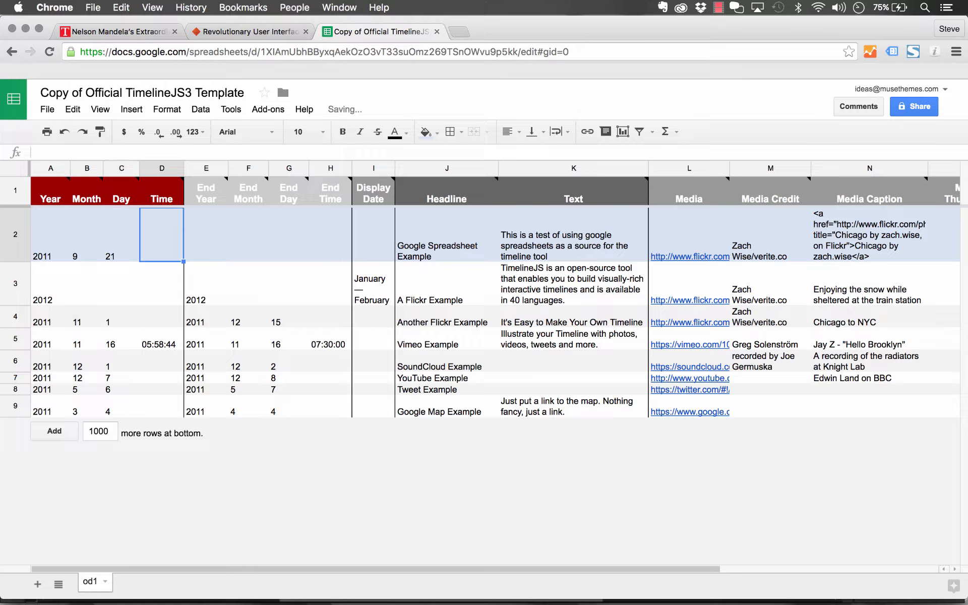
key(Tab)
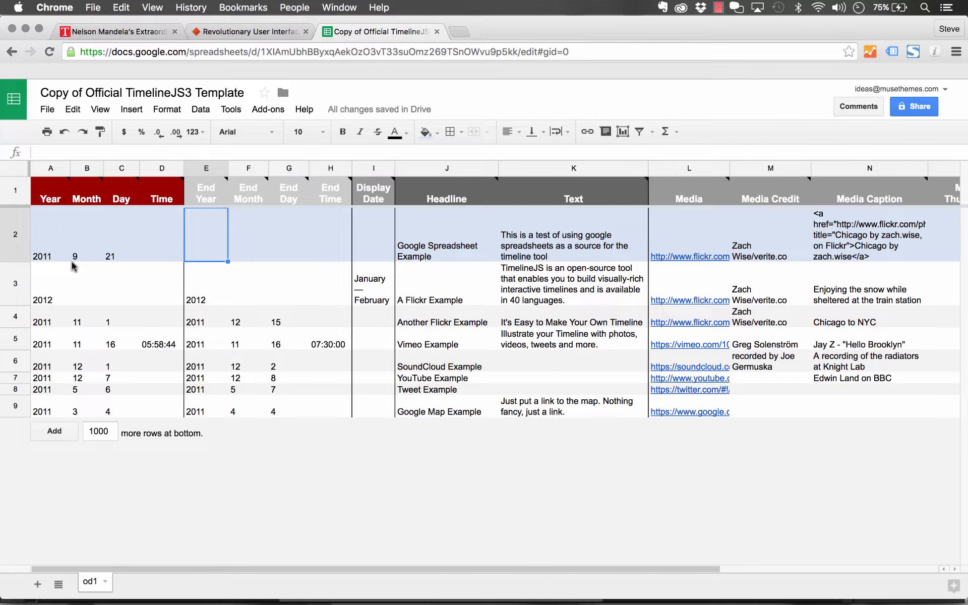
Replace the first entry's headline in row 2 with "MuseThemes is launched"
click(453, 242)
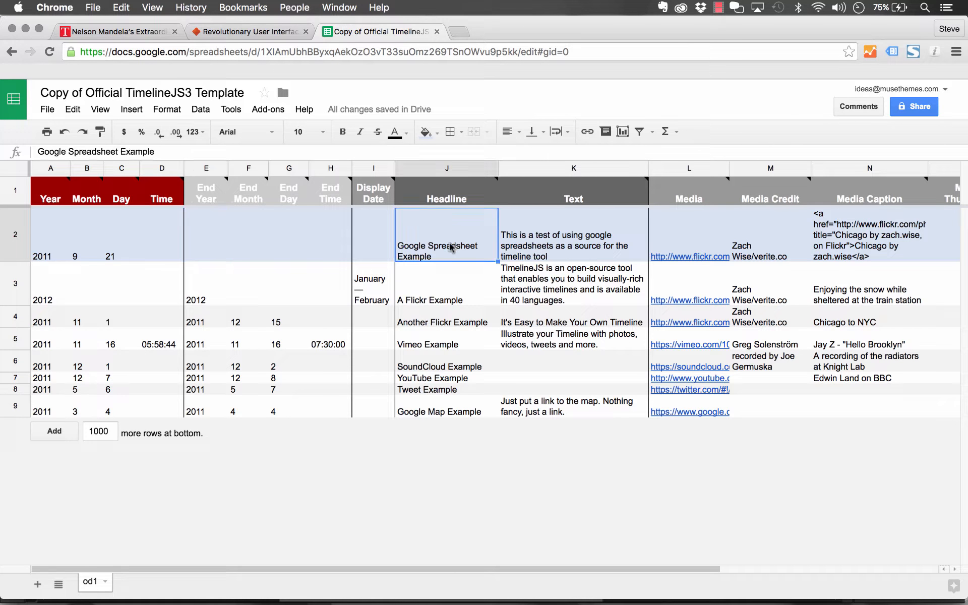
text(MuseThem)
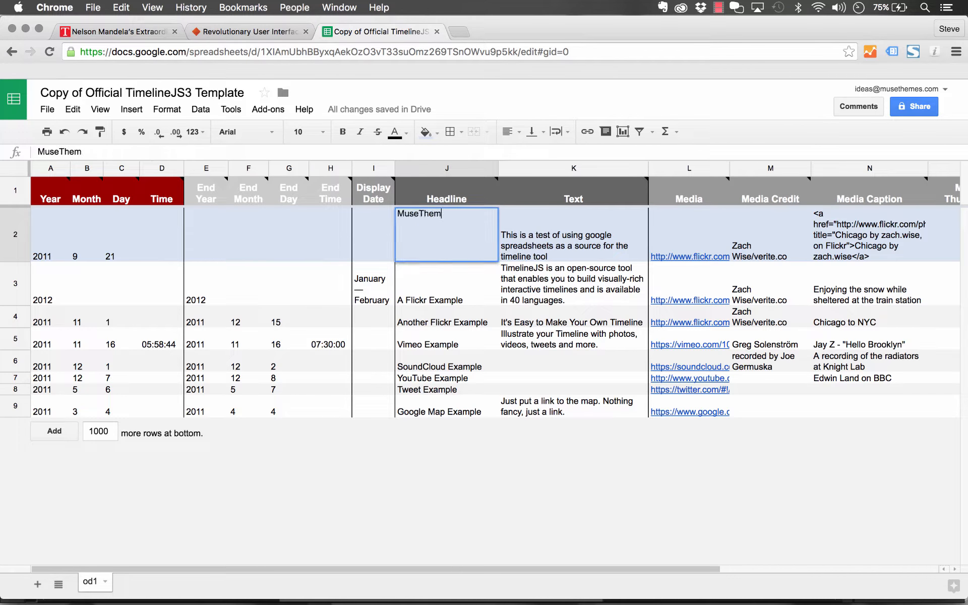
text(es is launched)
key(Tab)
Set the first entry's text in row 2 to "This marks the date that we launched the website MuseThemes.com"
text(Thi)
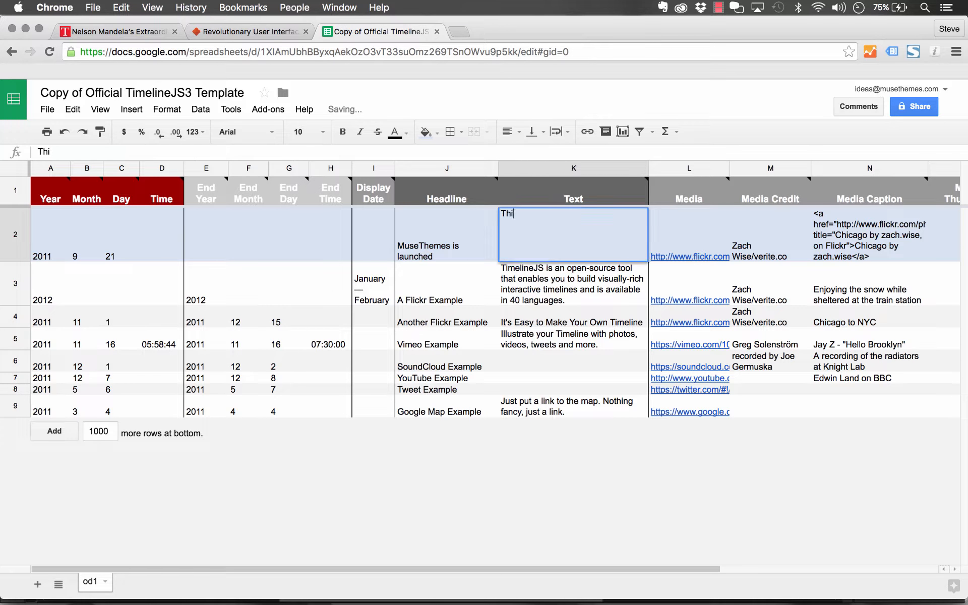
text(s marks the date th)
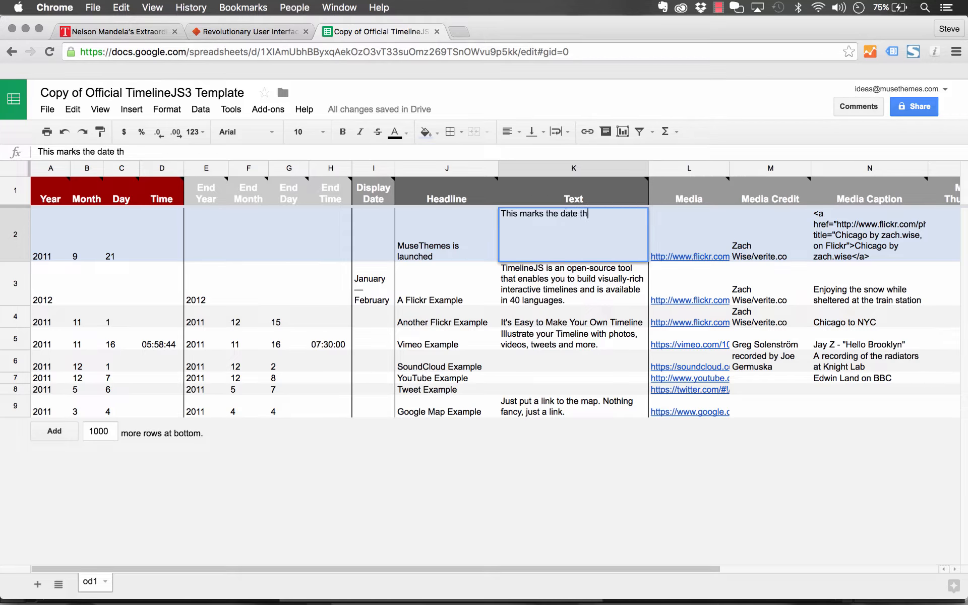
text(at we launched)
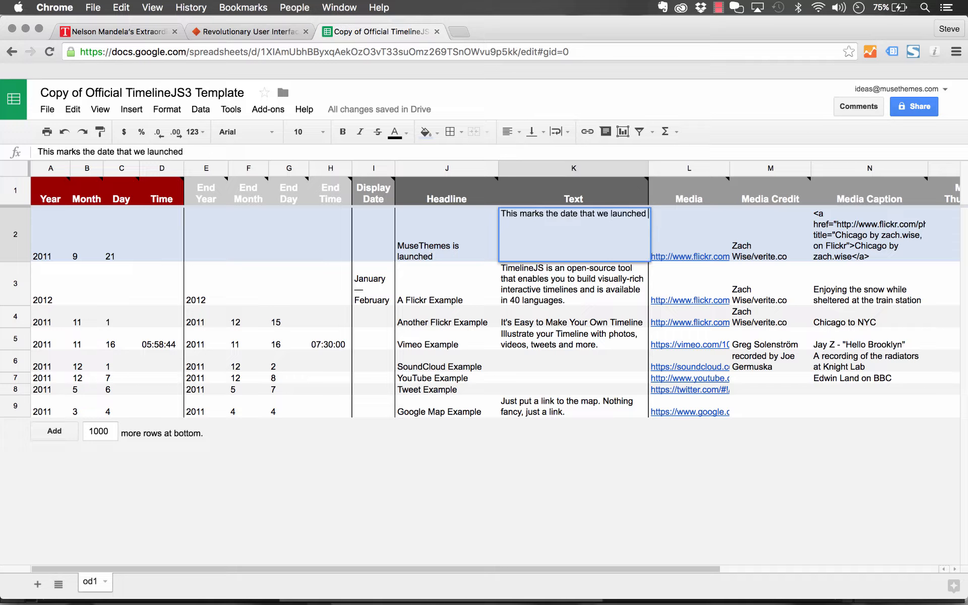
text( the website MjuseT)
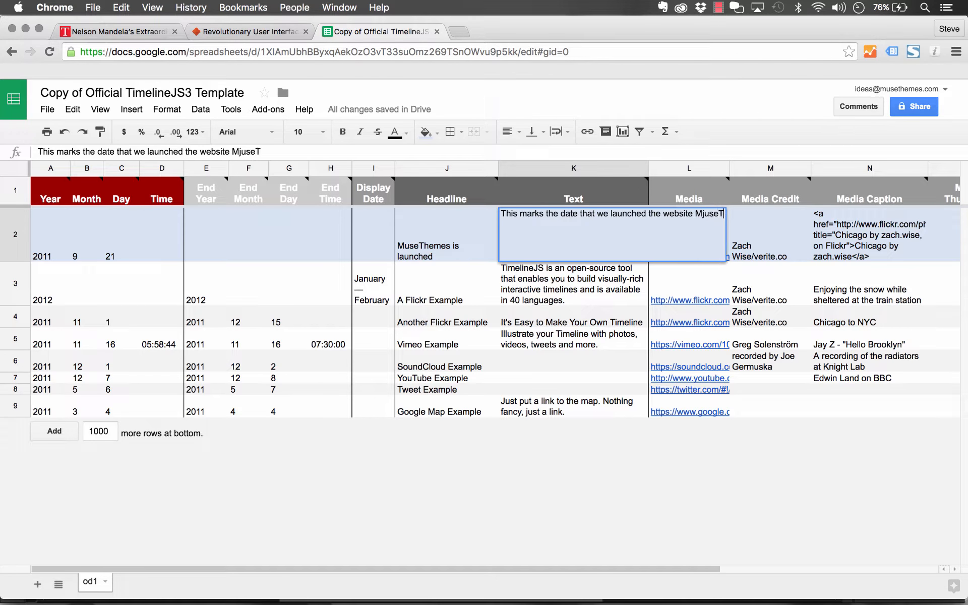
key(BackSpace)
key(BackSpace)
key(BackSpace)
key(BackSpace)
key(BackSpace)
text(U)
key(BackSpace)
text(useThem)
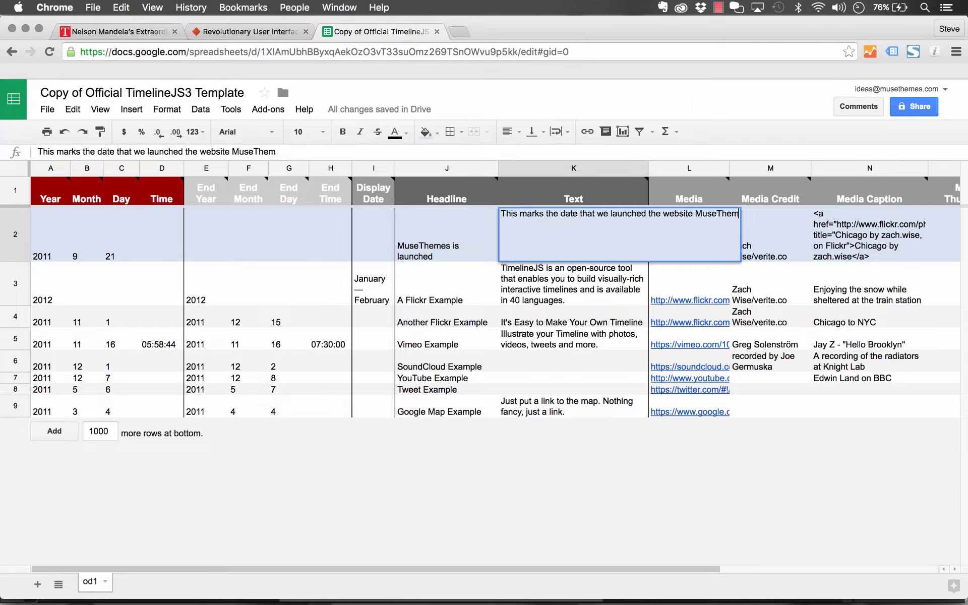
text(es.com)
key(Tab)
scroll(538, 226, right, 1)
click(538, 226)
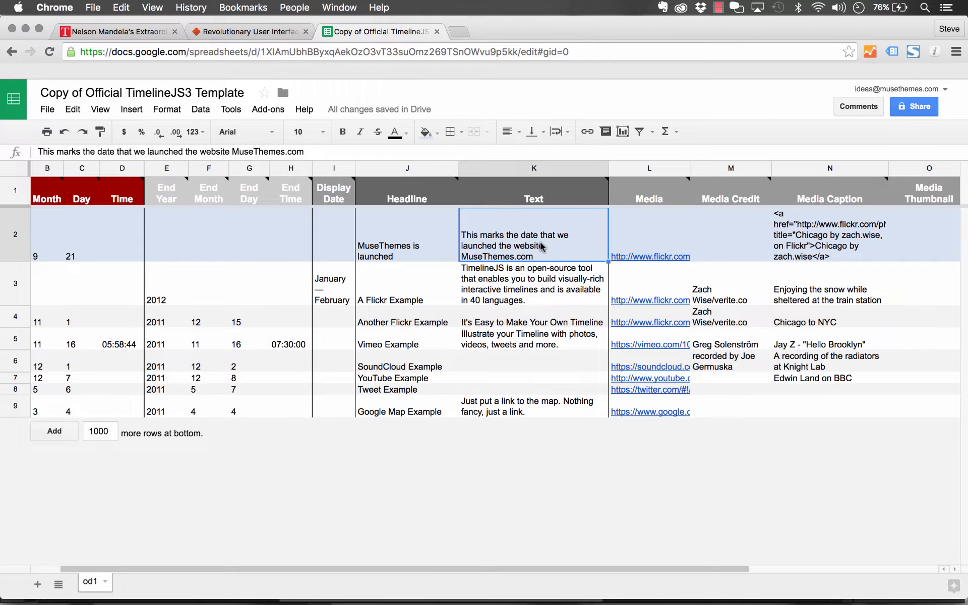
Clear the sample media link and media caption from the first entry in row 2
scroll(558, 257, right, 2)
scroll(558, 257, right, 3)
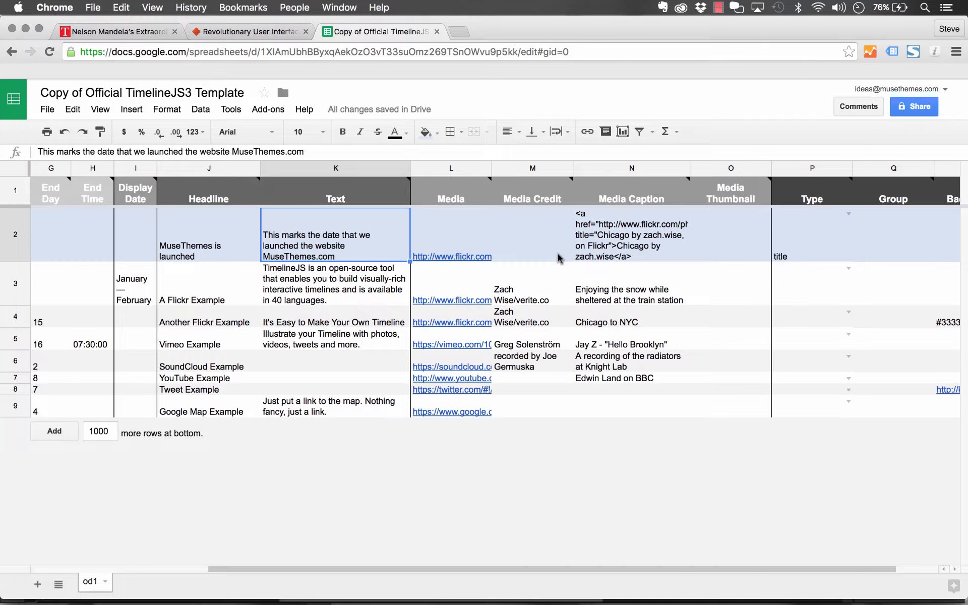
click(470, 238)
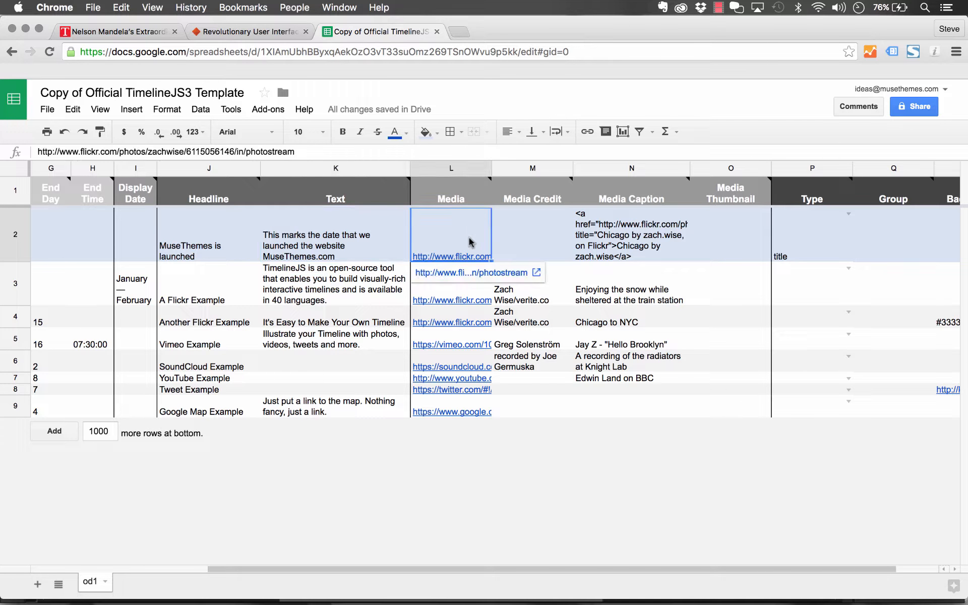
mouse_move(461, 239)
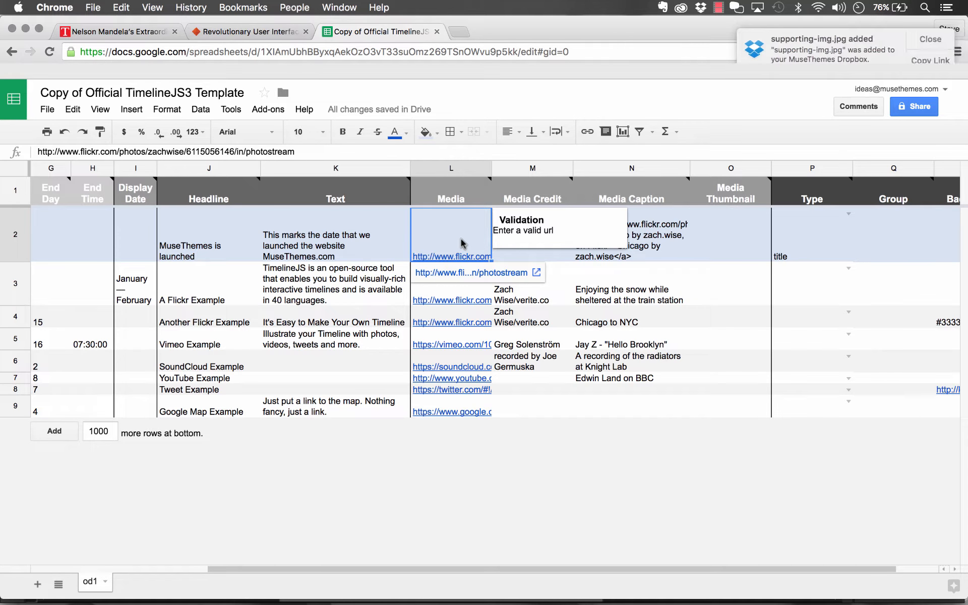
click(532, 238)
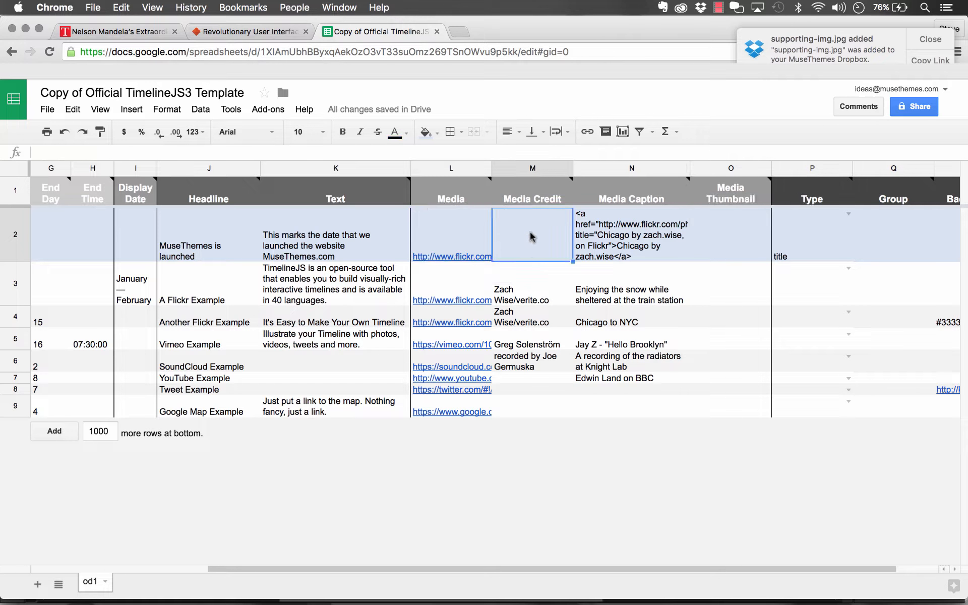
click(461, 225)
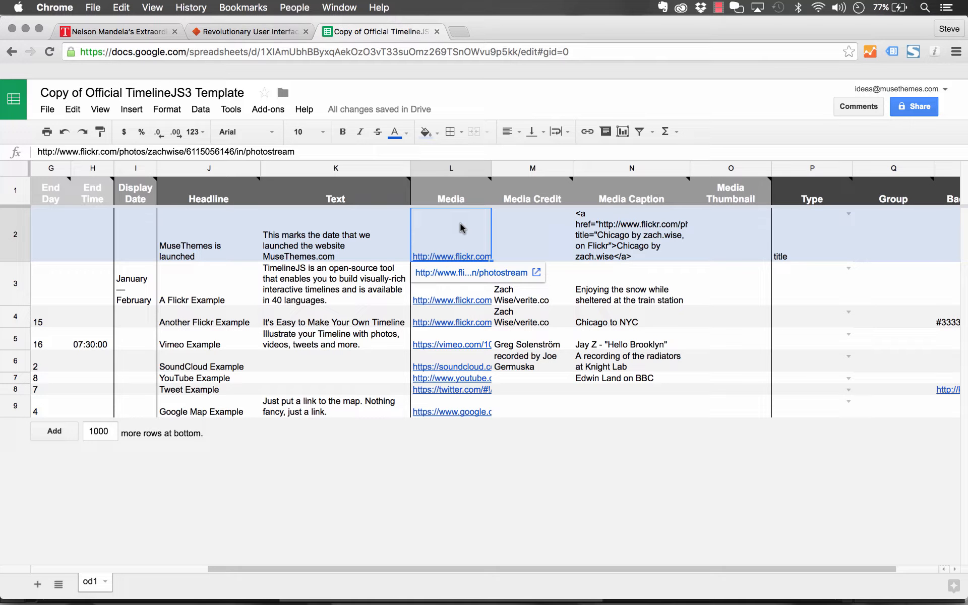
mouse_move(455, 224)
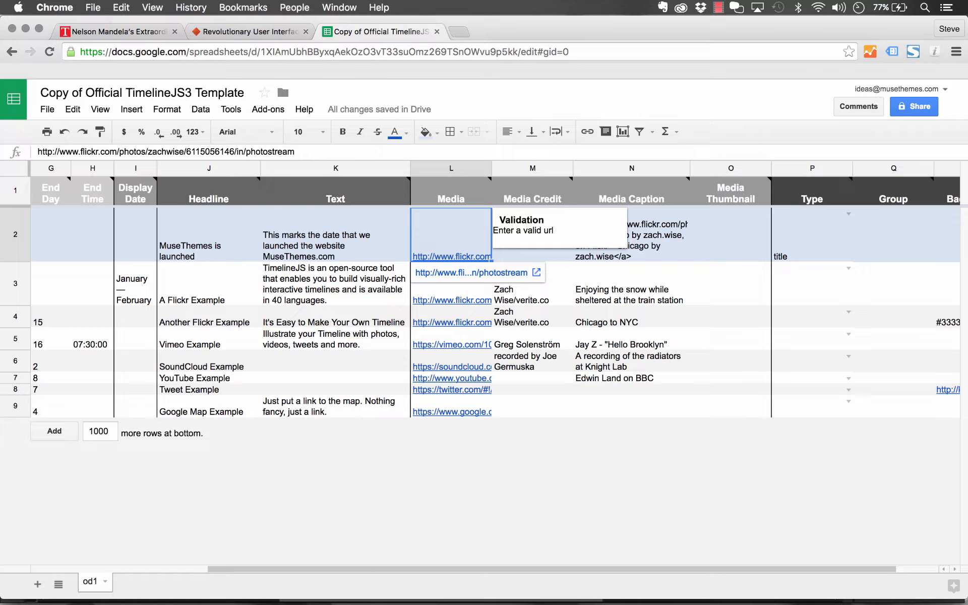
key(BackSpace)
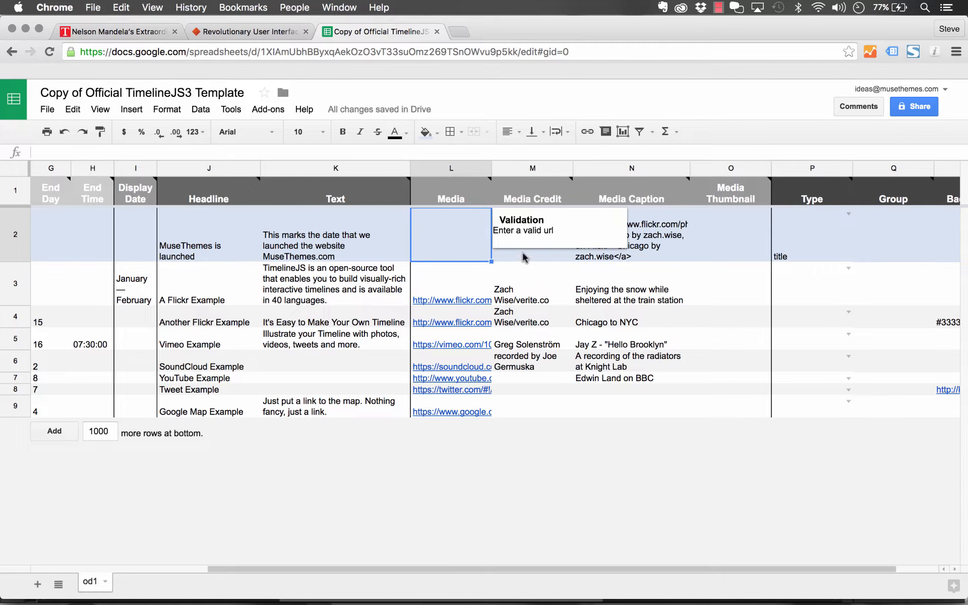
click(582, 256)
key(BackSpace)
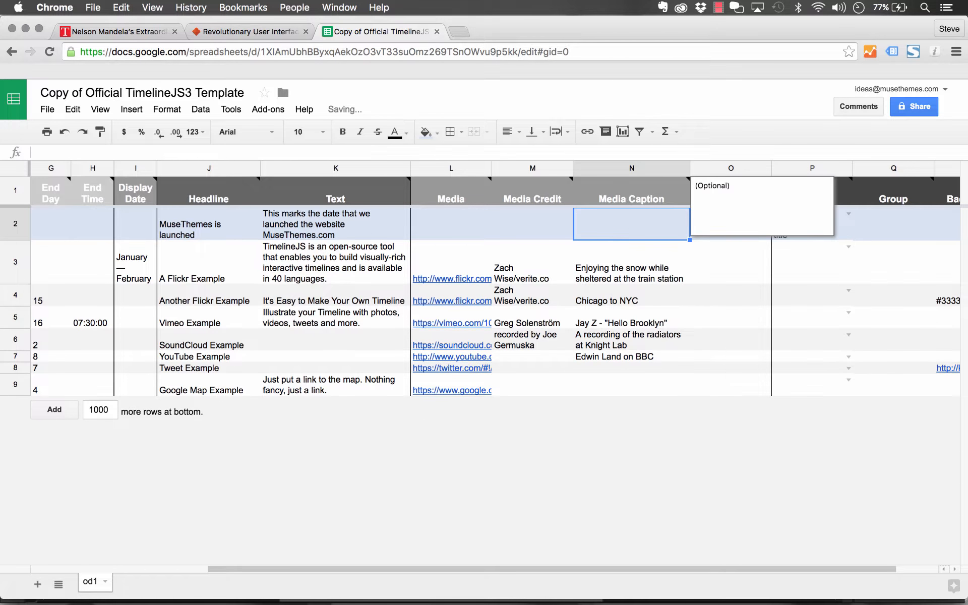
click(598, 254)
scroll(599, 253, right, 2)
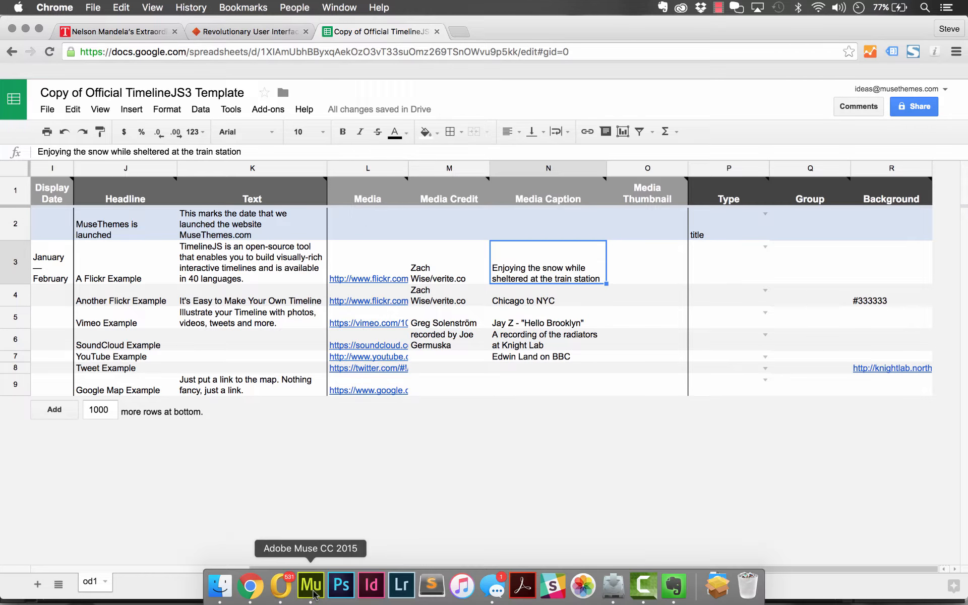
Switch to Adobe Muse, extend the bottom of the Home page to about 600 px, and add a sibling page named "images"
click(313, 593)
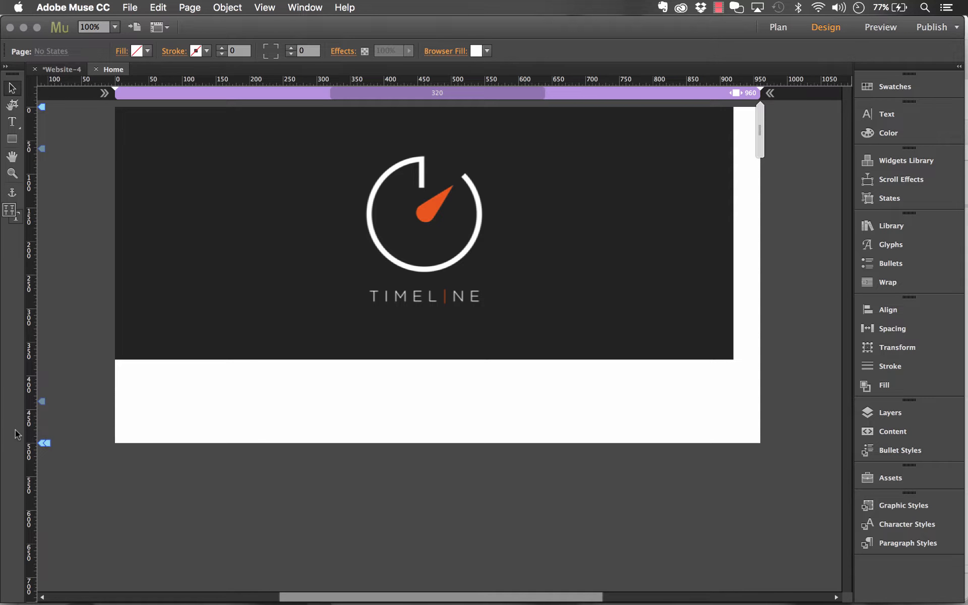
drag(45, 443, 43, 511)
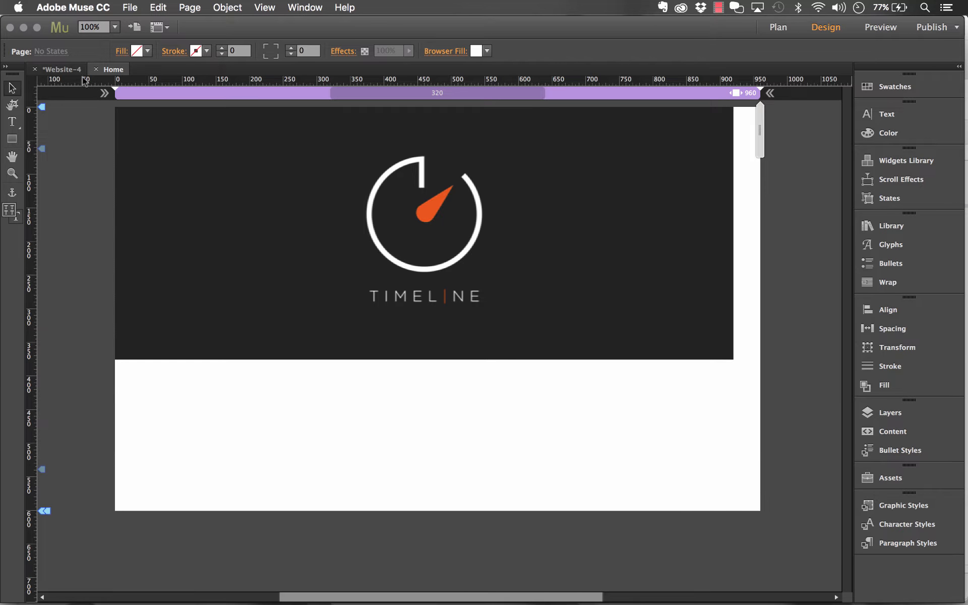
click(63, 71)
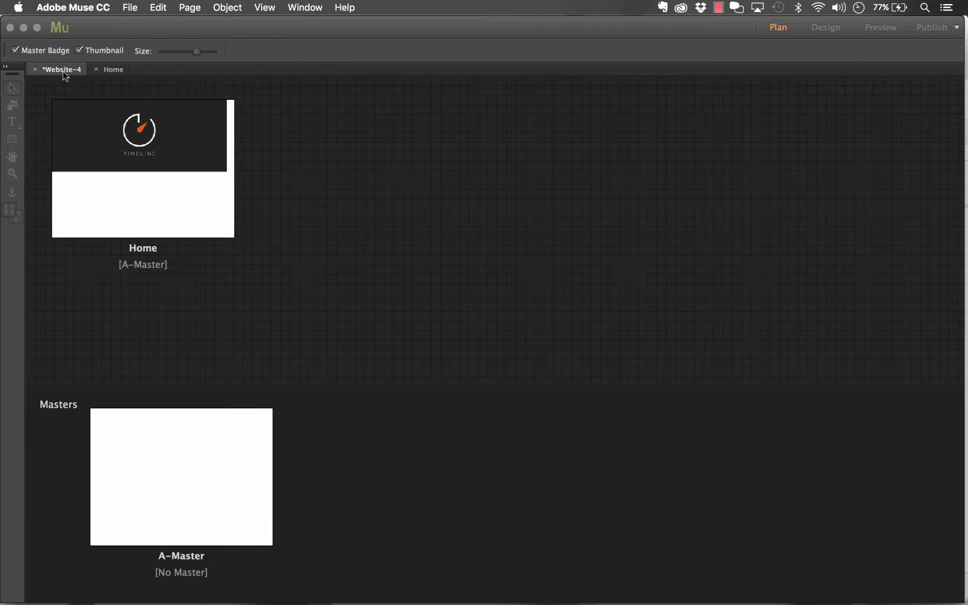
click(243, 170)
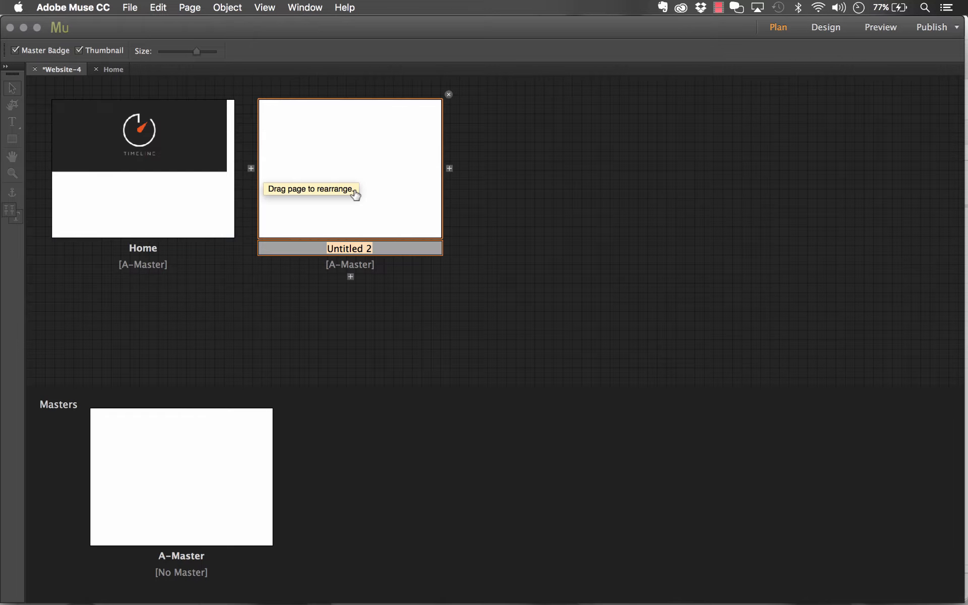
text(images)
key(Return)
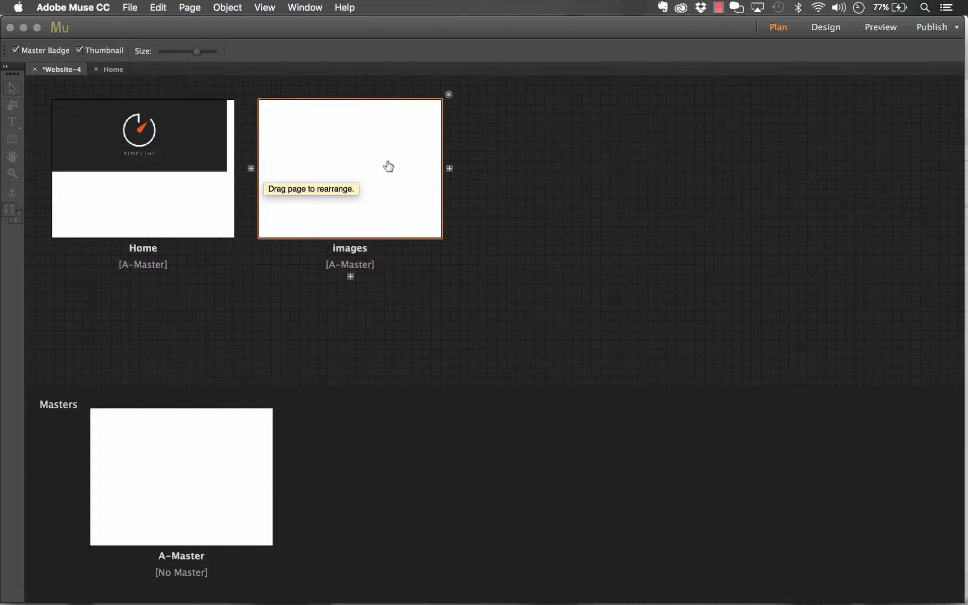
Place the uppermost hero JPG from the Random folder on the images page at about 28% scale, positioned at X 196, Y 82
double_click(381, 159)
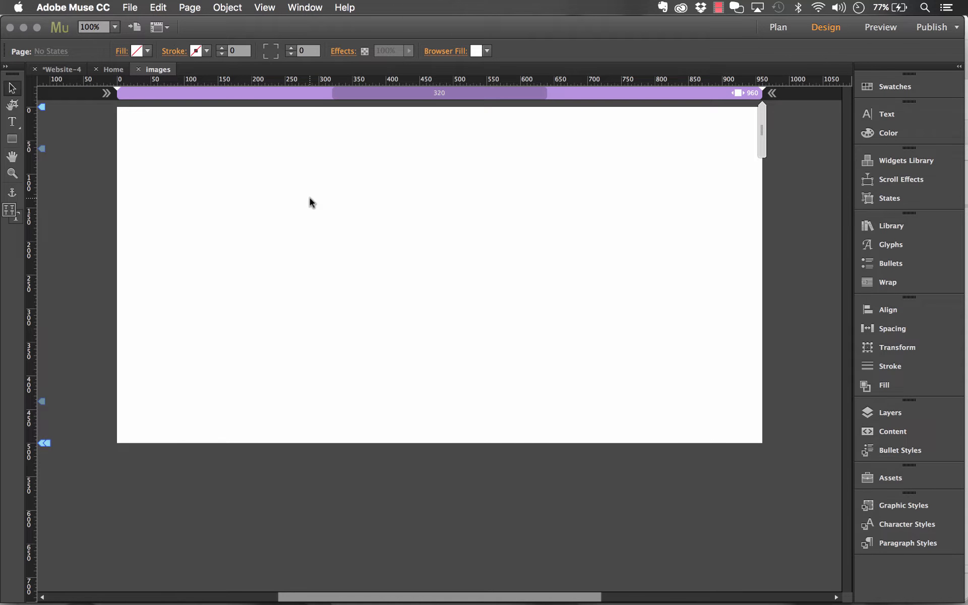
key(super+d)
click(449, 160)
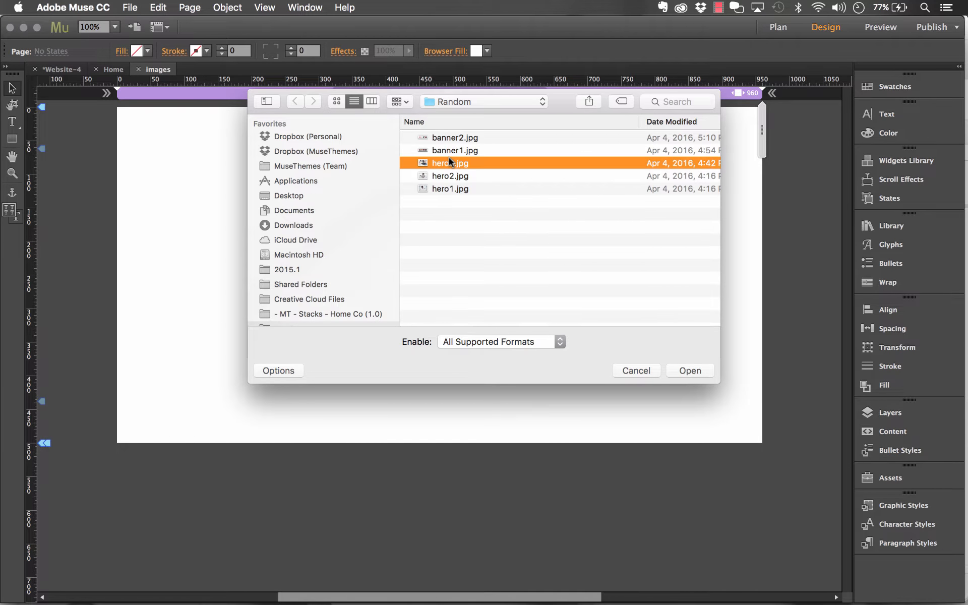
key(space)
key(space)
click(694, 372)
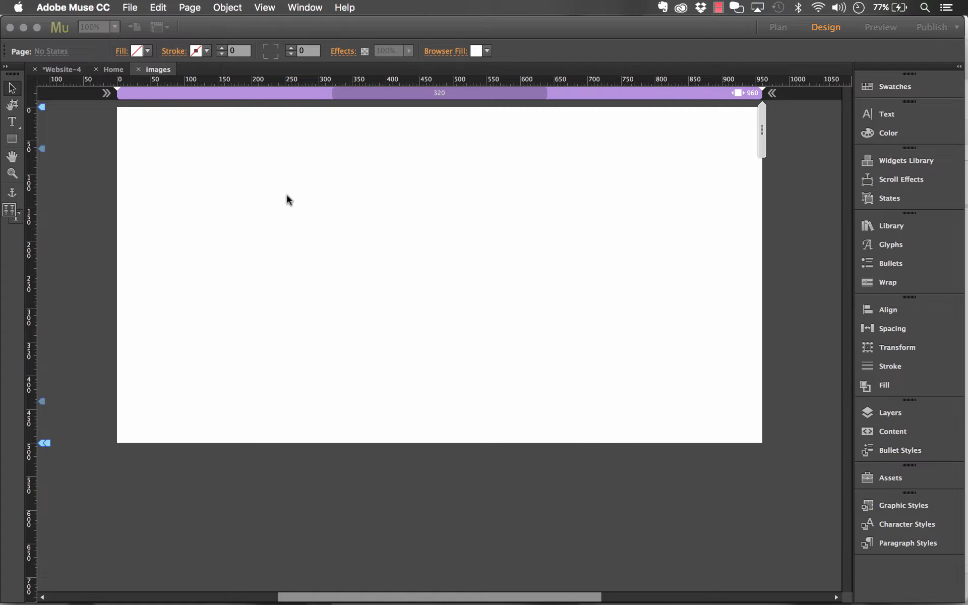
drag(249, 167, 633, 367)
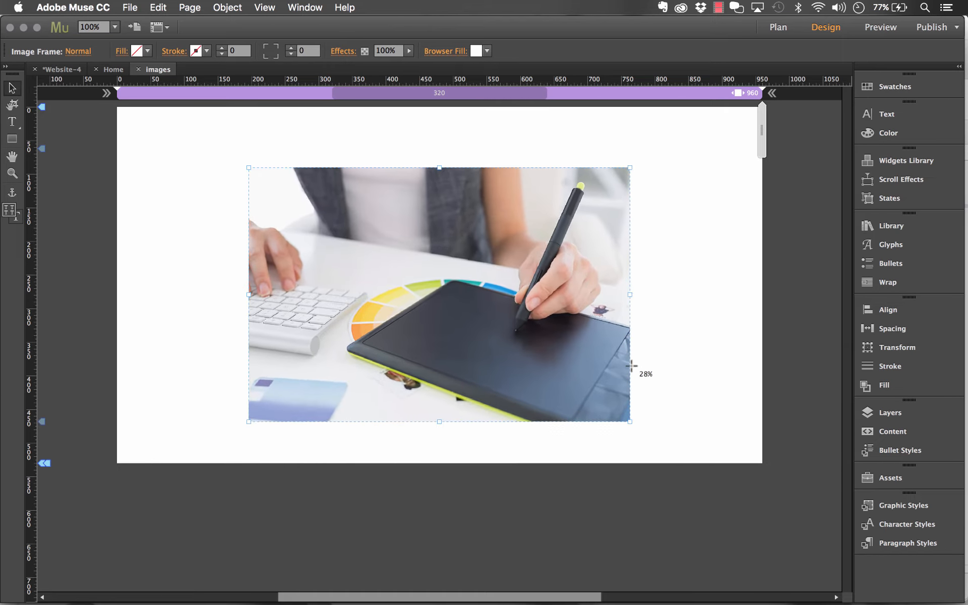
mouse_move(536, 309)
mouse_down()
mouse_move(547, 312)
mouse_move(536, 306)
mouse_up()
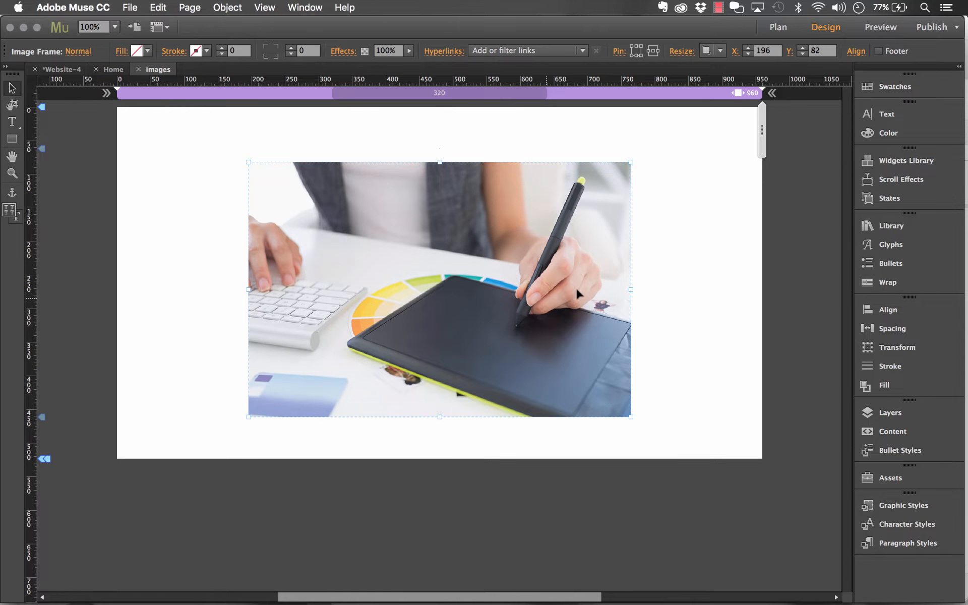
click(664, 255)
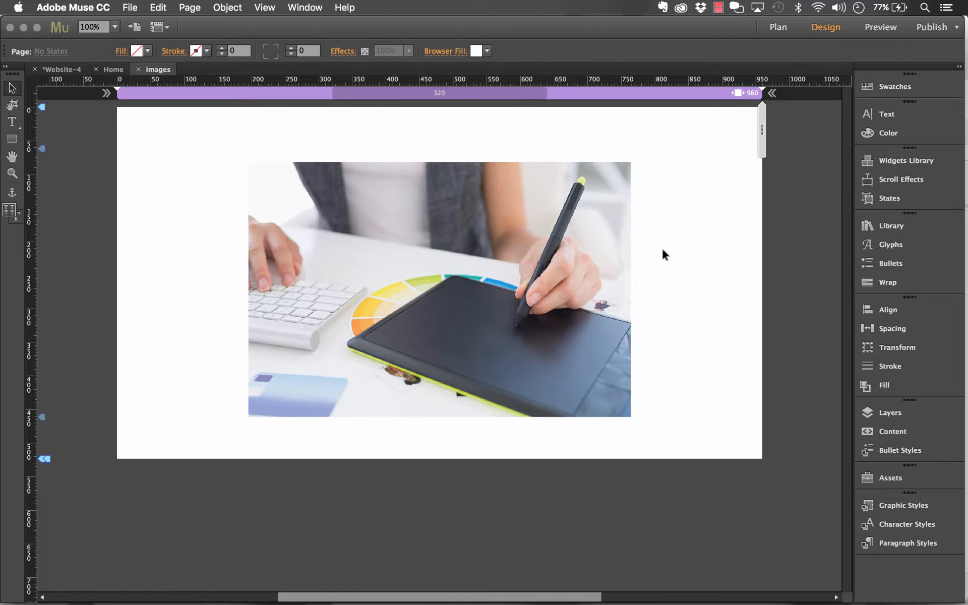
Publish the site to Business Catalyst with the site name "mt-timeline"
click(927, 29)
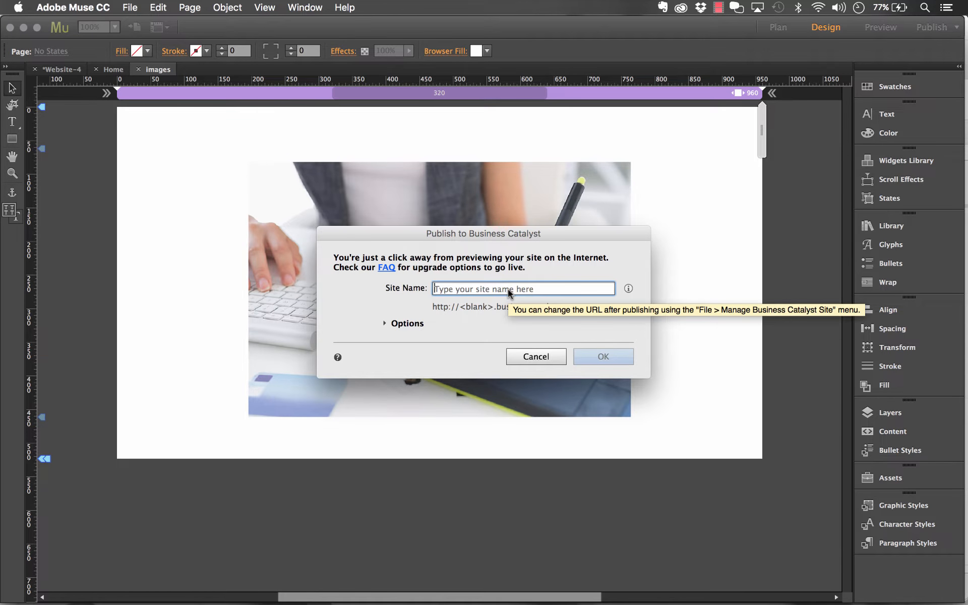
text(mt-timeline)
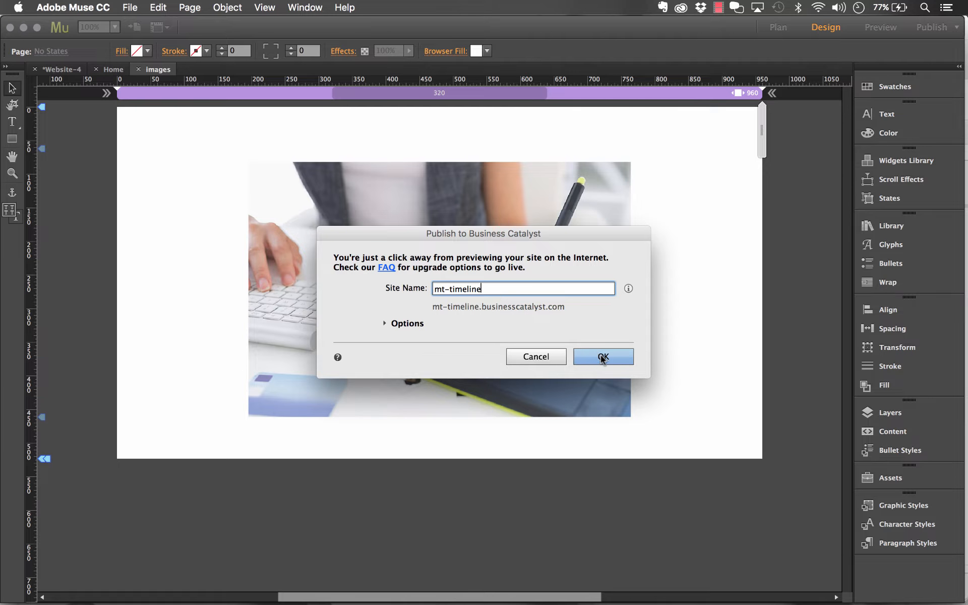
click(600, 356)
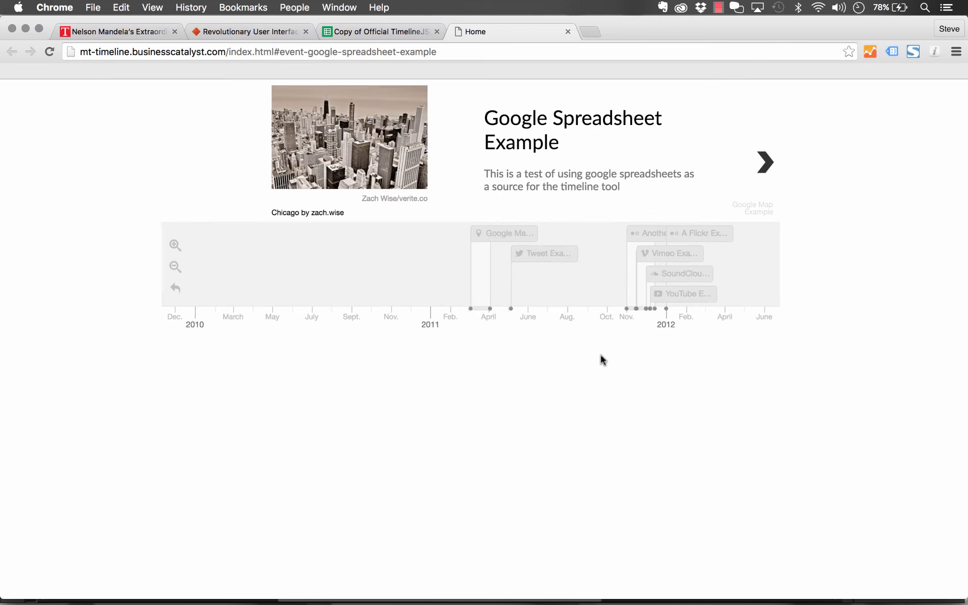
Open the published site's images.html page in the browser and copy the address of its image
click(267, 52)
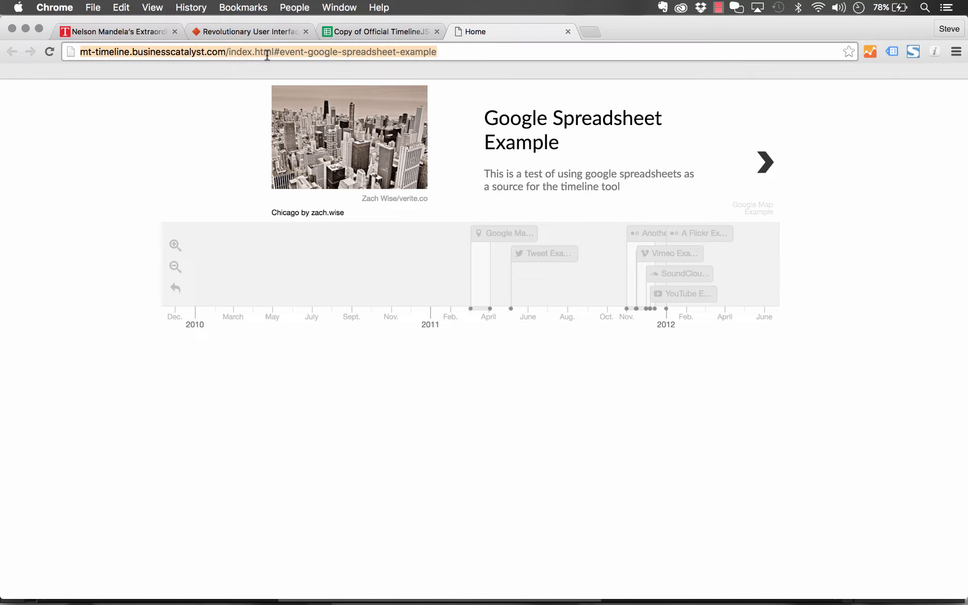
click(255, 52)
drag(437, 52, 240, 52)
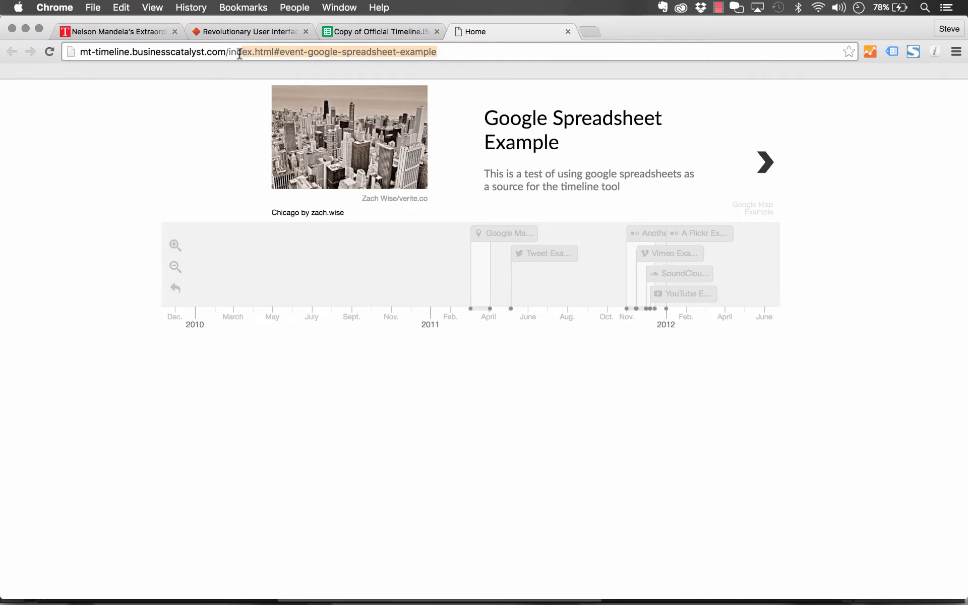
text(images.html)
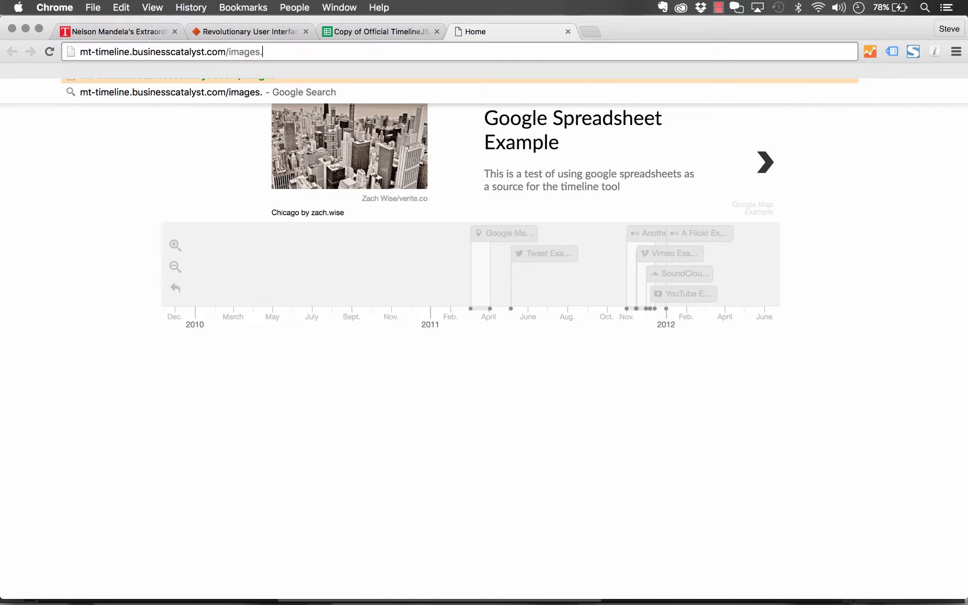
key(Return)
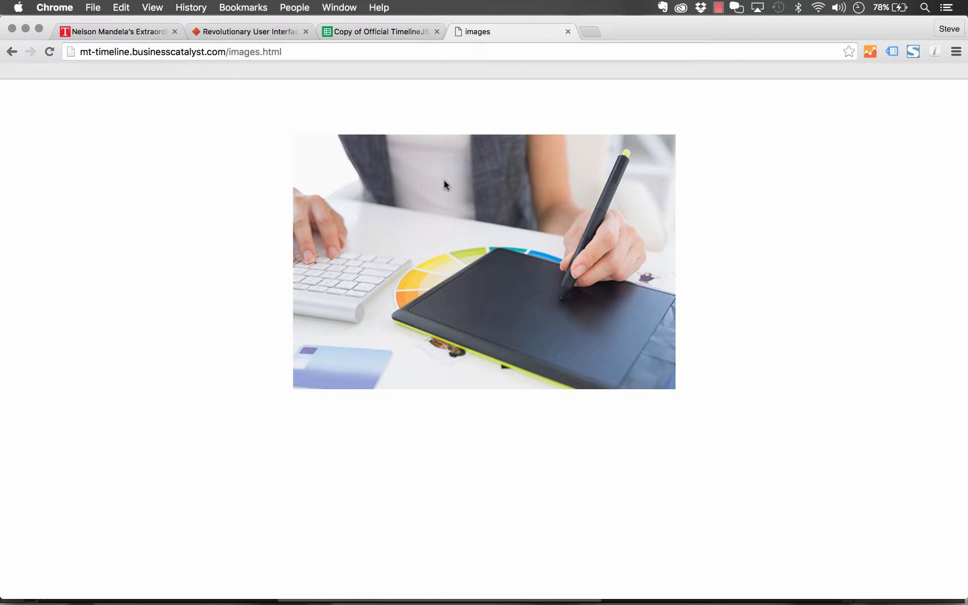
right_click(428, 184)
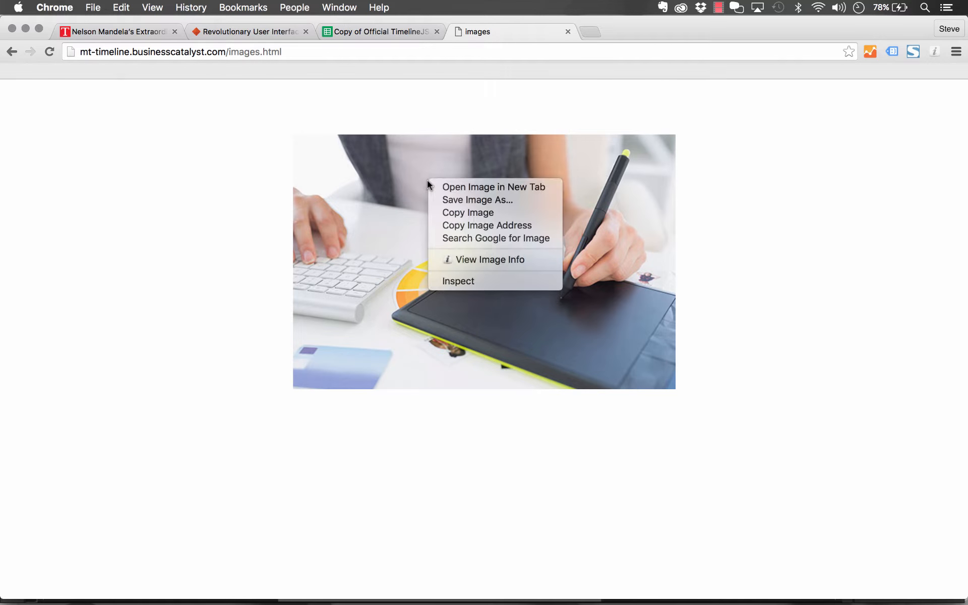
click(498, 225)
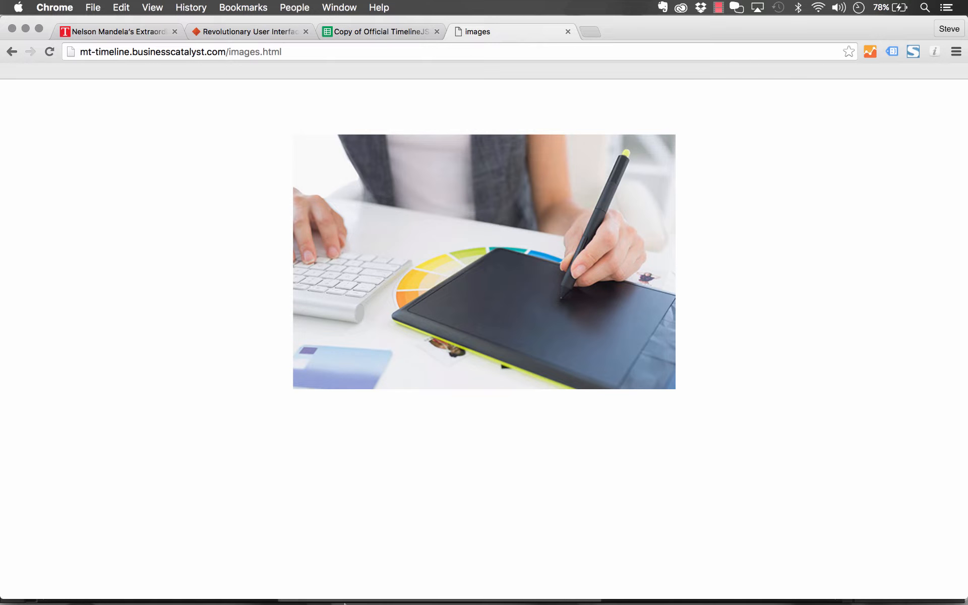
Close Muse's publish-complete message and paste the copied hero3.jpg address as the row 2 Media entry in the Chrome timeline spreadsheet
click(310, 585)
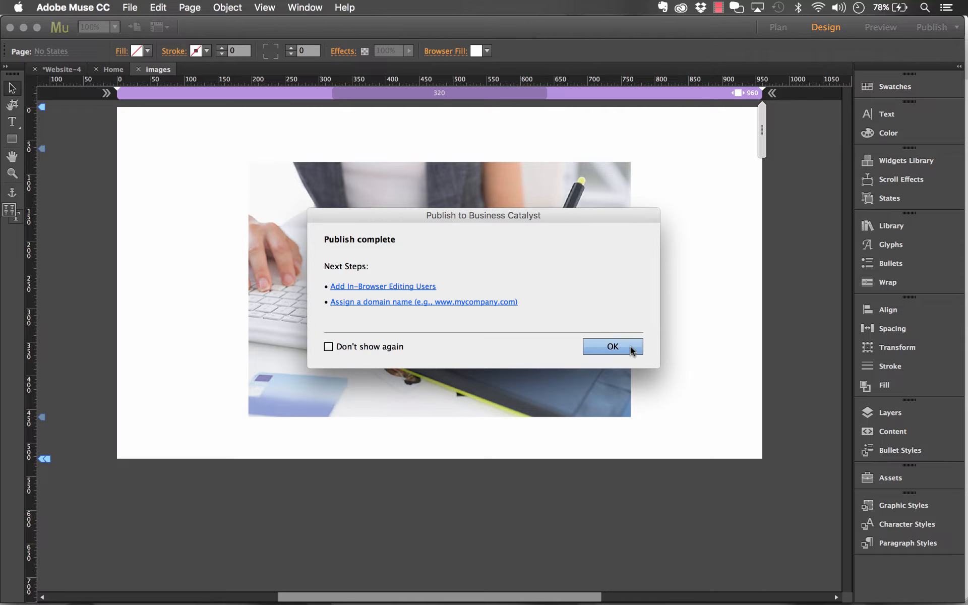
click(612, 346)
click(252, 586)
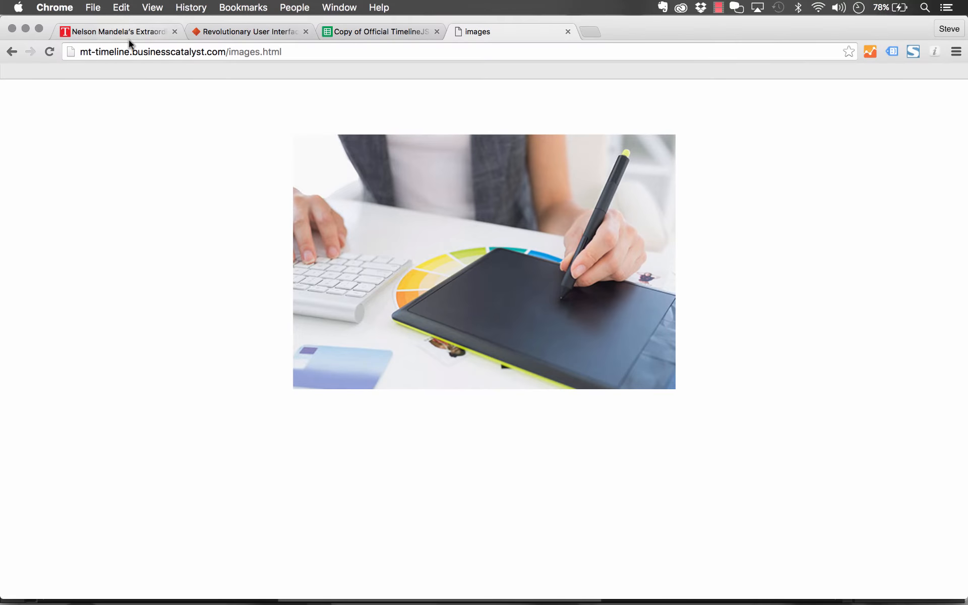
click(368, 38)
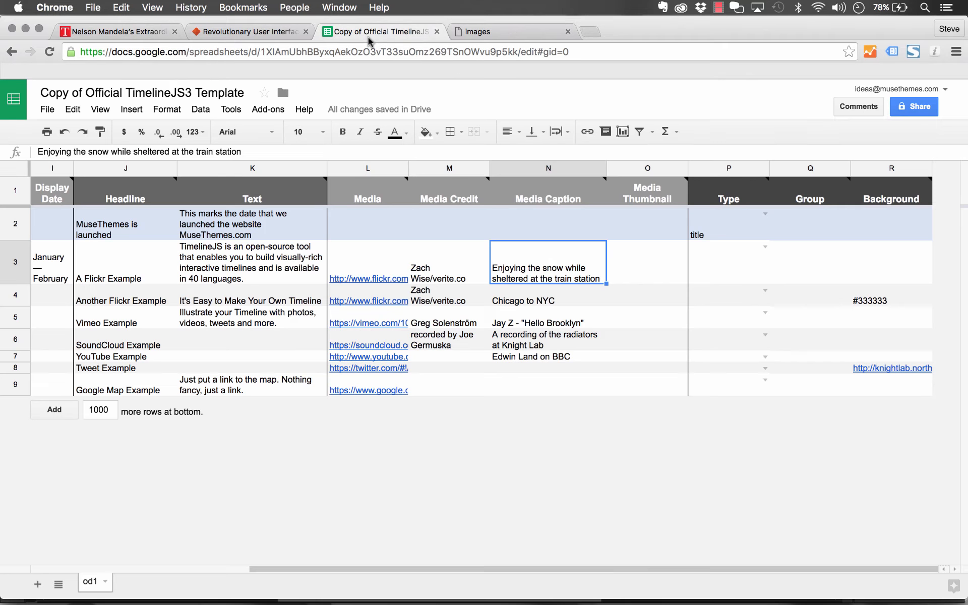
click(384, 228)
key(super+v)
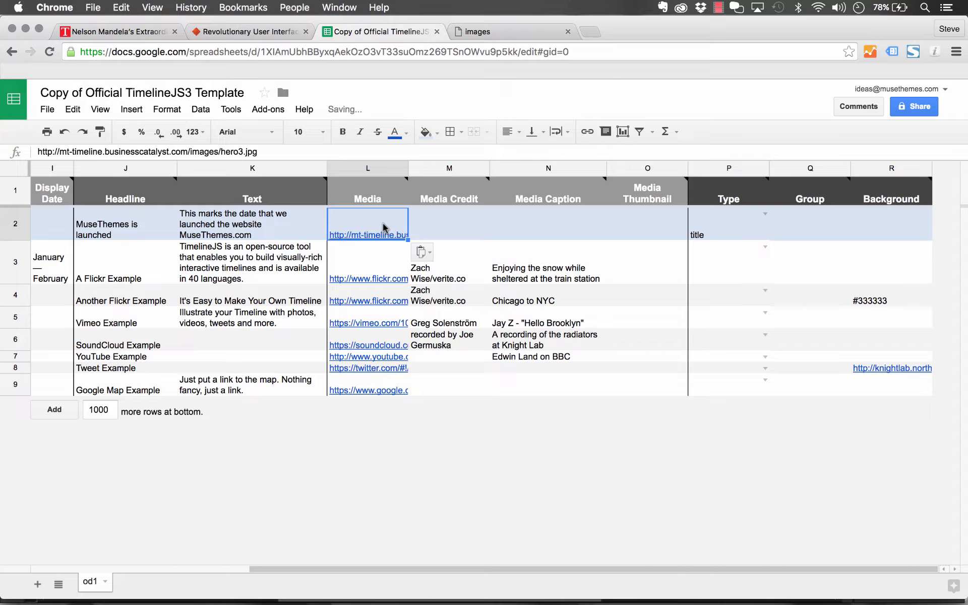
Widen the Media column enough to show the full hero3.jpg address, and look over the sample media links
drag(510, 163, 512, 164)
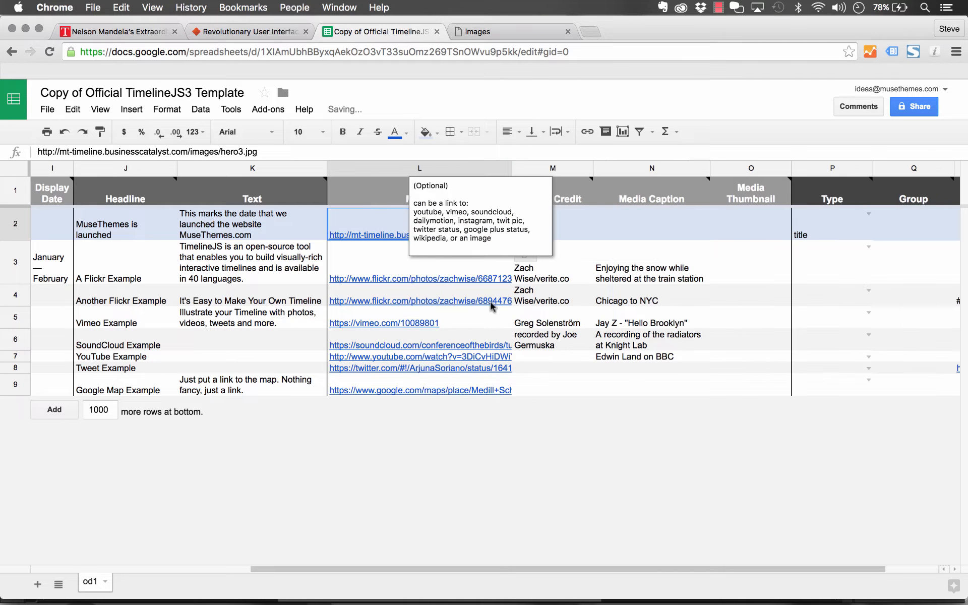
click(477, 299)
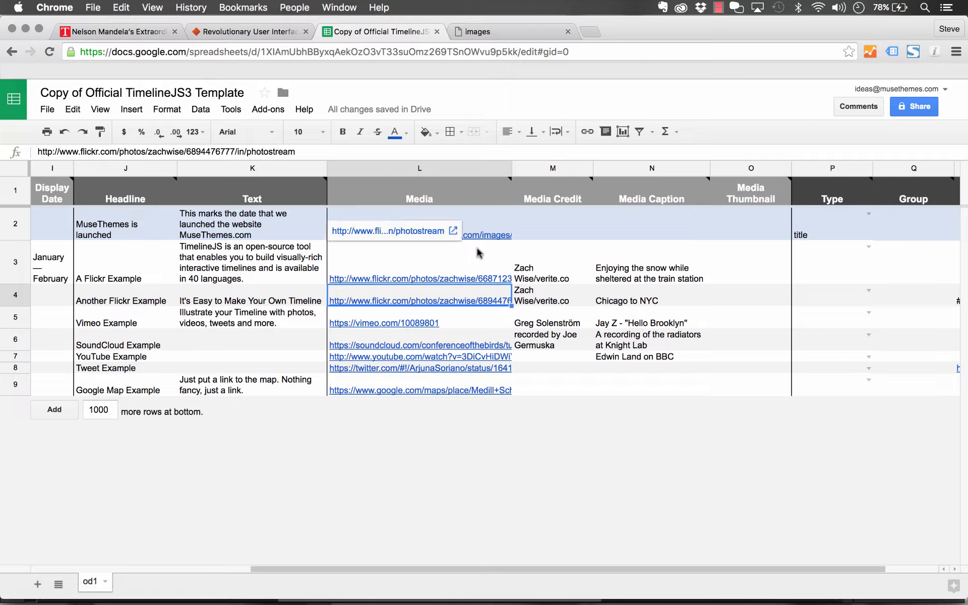
click(535, 249)
click(460, 263)
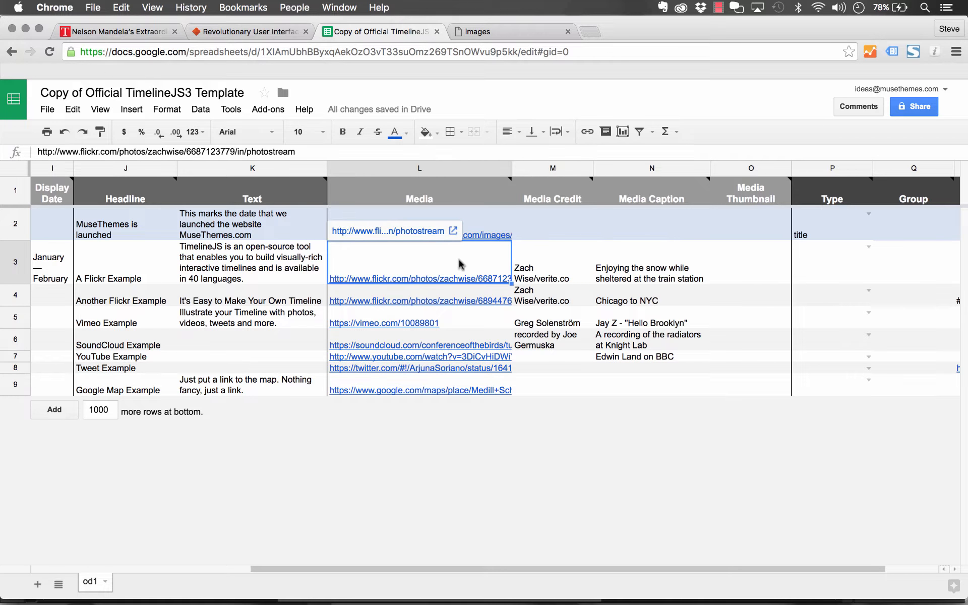
scroll(502, 260, right, 3)
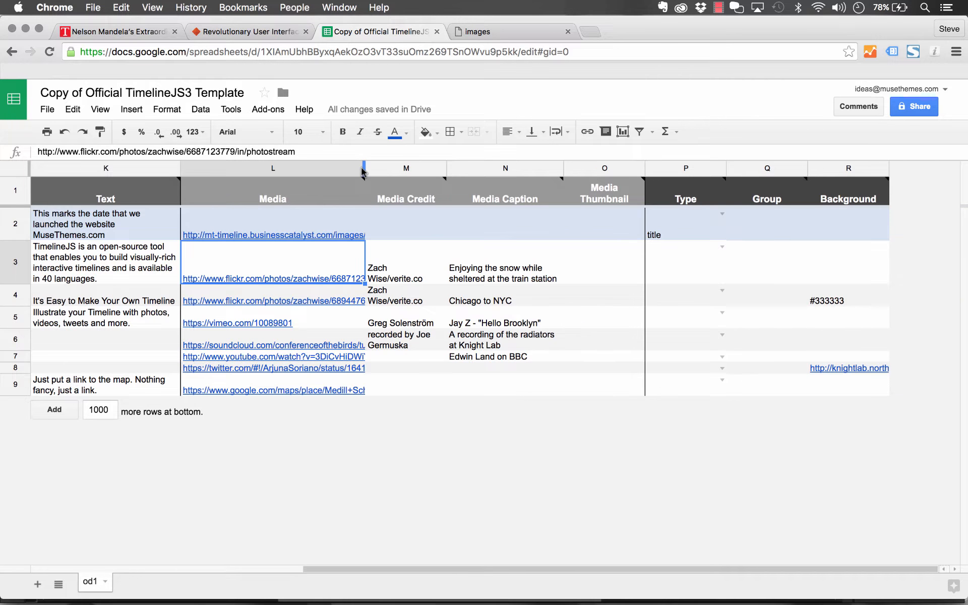
drag(362, 167, 427, 167)
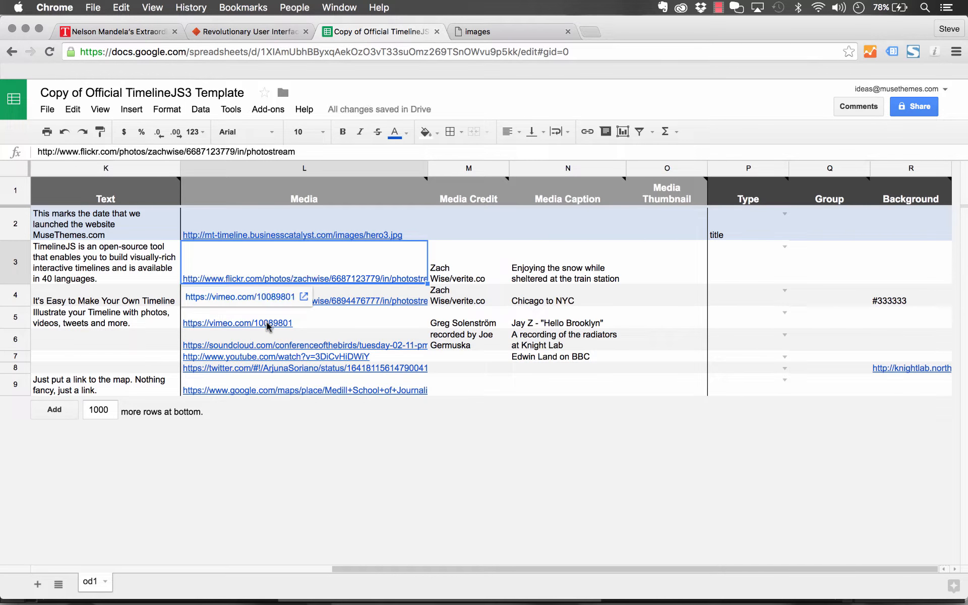
mouse_move(281, 346)
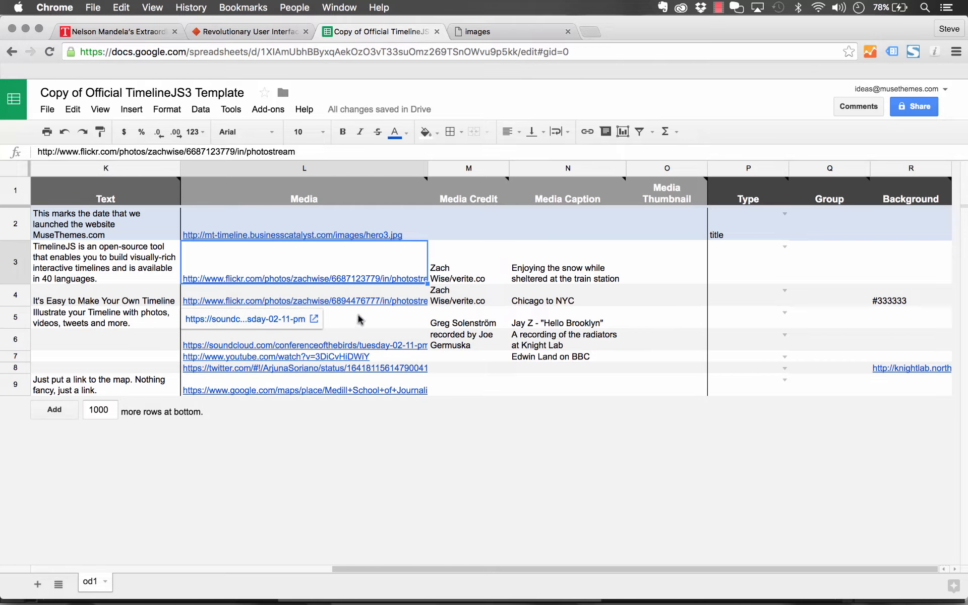
Enter "MuseThemes" as the Media Credit for the MuseThemes launch entry in row 2
click(461, 226)
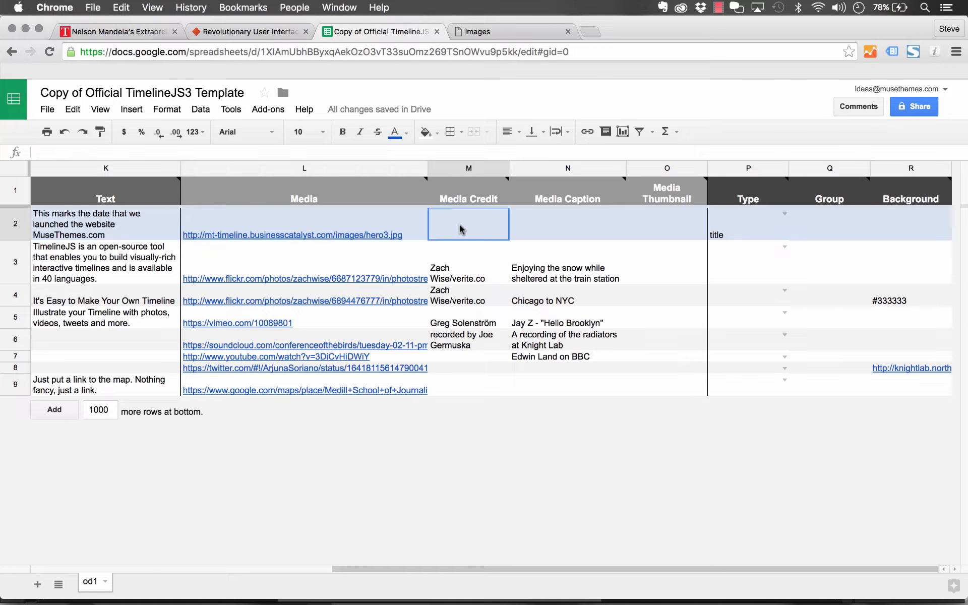
text(Muse)
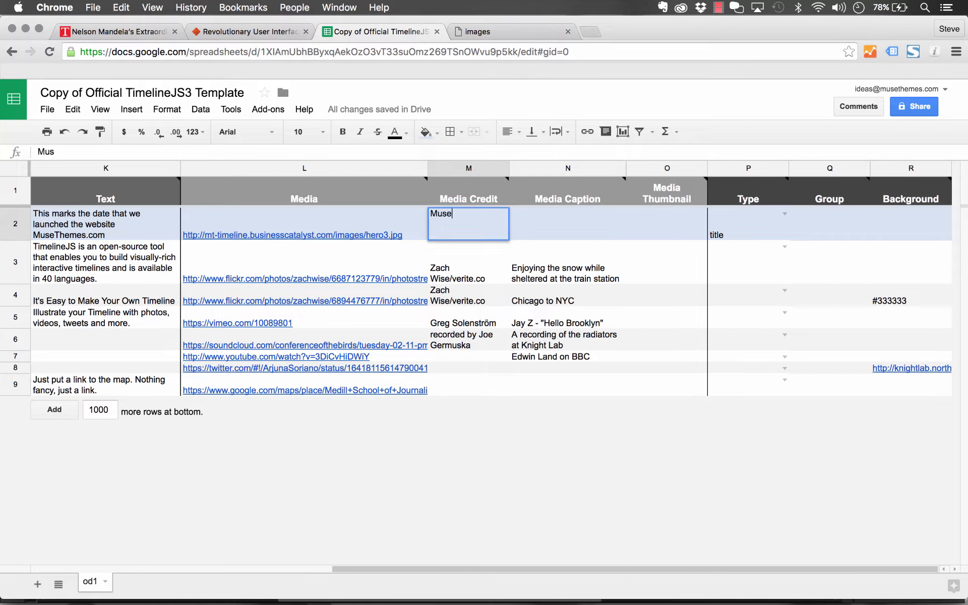
text(Themes)
key(Tab)
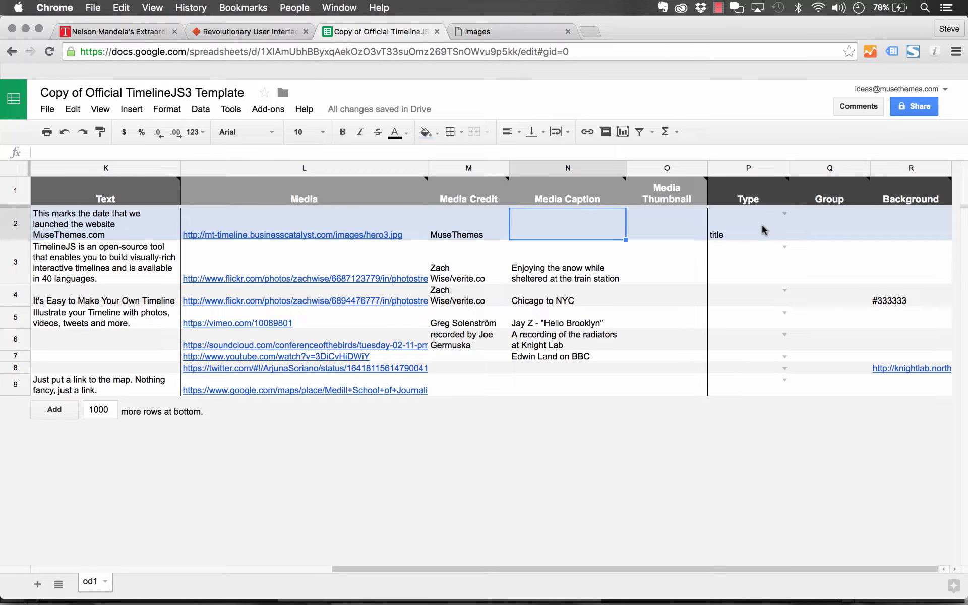
key(Left)
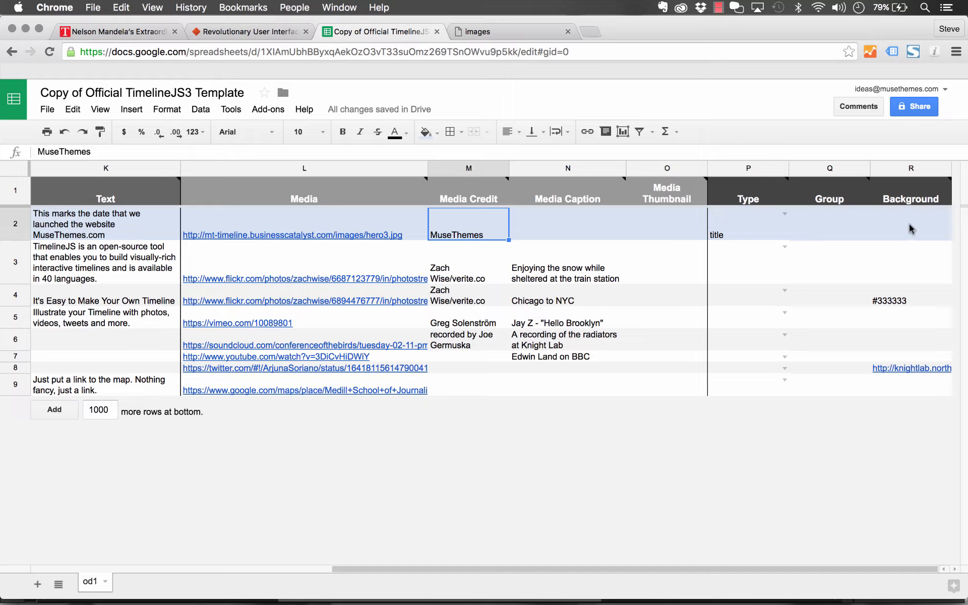
Clear the "title" value from the Type cell of the MuseThemes launch entry
click(774, 225)
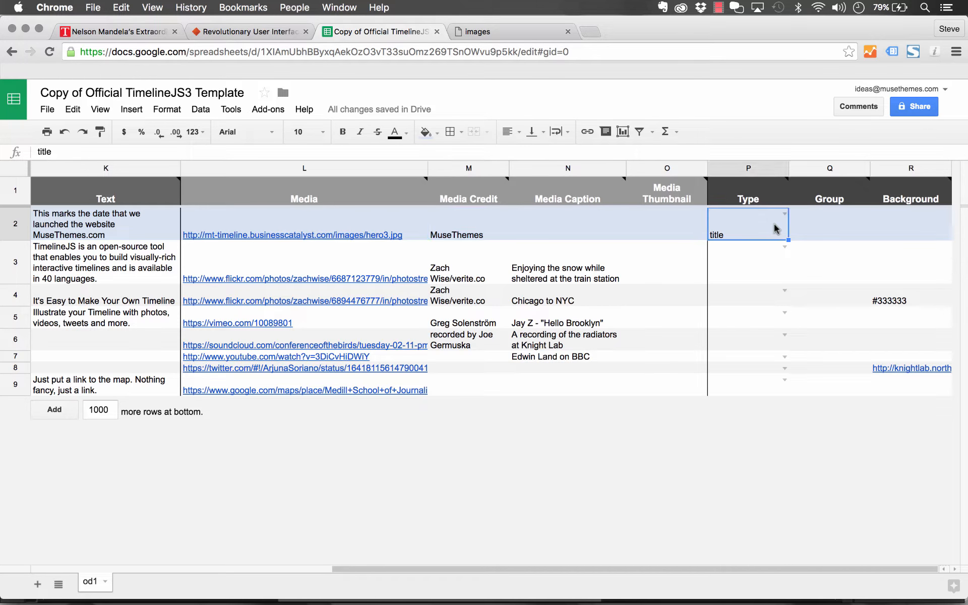
click(785, 217)
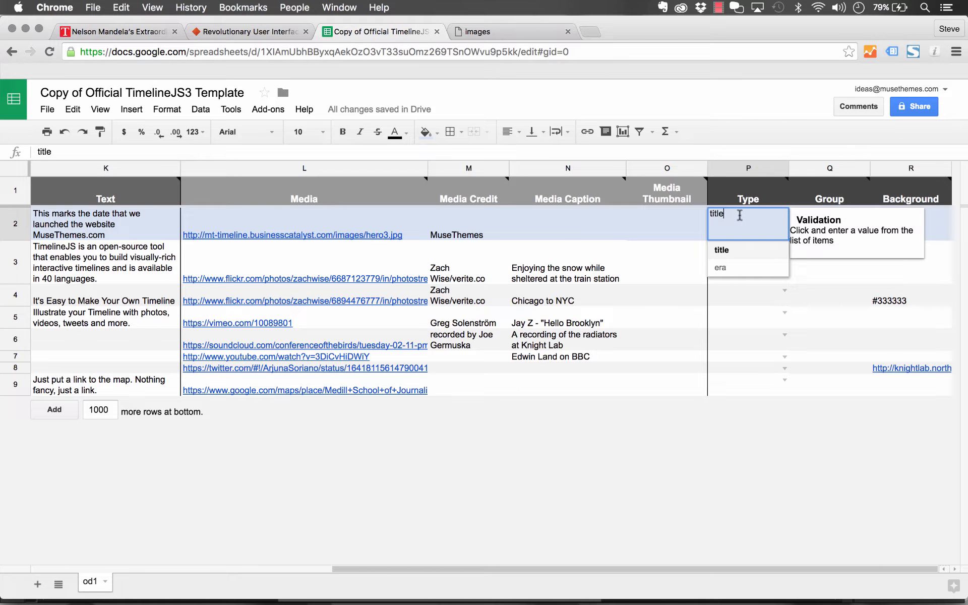
key(BackSpace)
key(BackSpace)
key(BackSpace)
key(BackSpace)
key(BackSpace)
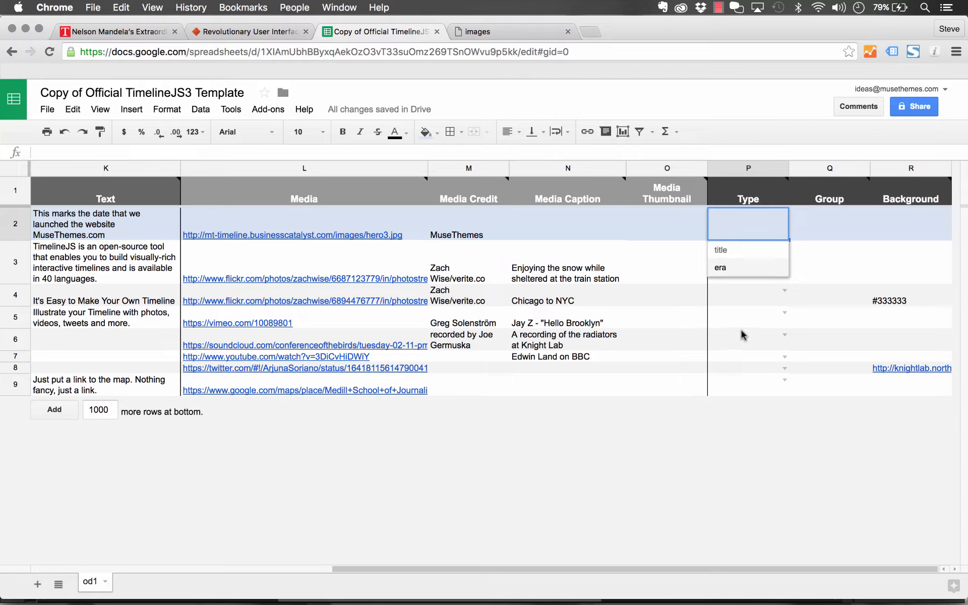
click(742, 334)
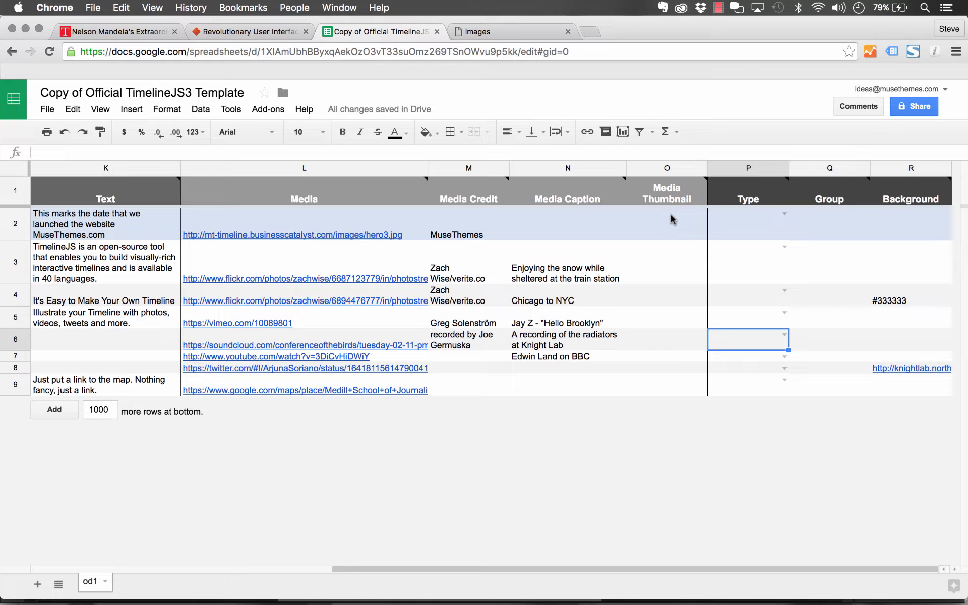
click(741, 225)
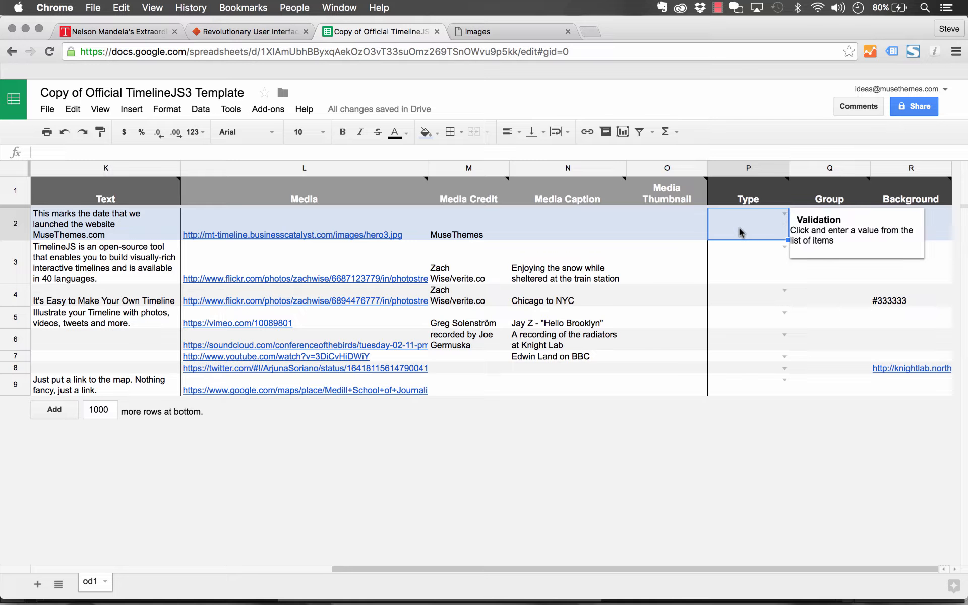
click(760, 266)
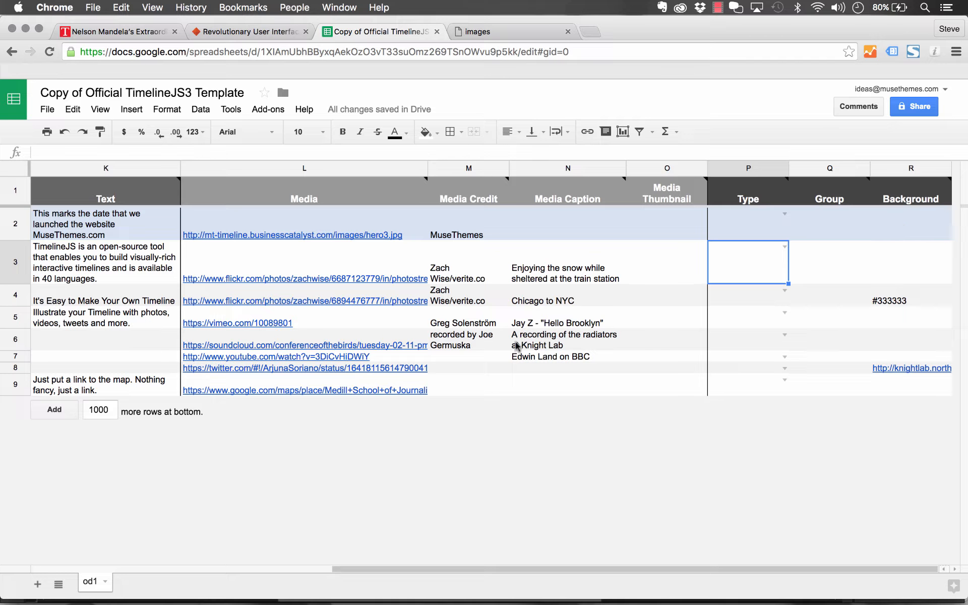
Publish the entire spreadsheet document to the web as a web page and copy its published link
click(589, 278)
scroll(589, 279, left, 10)
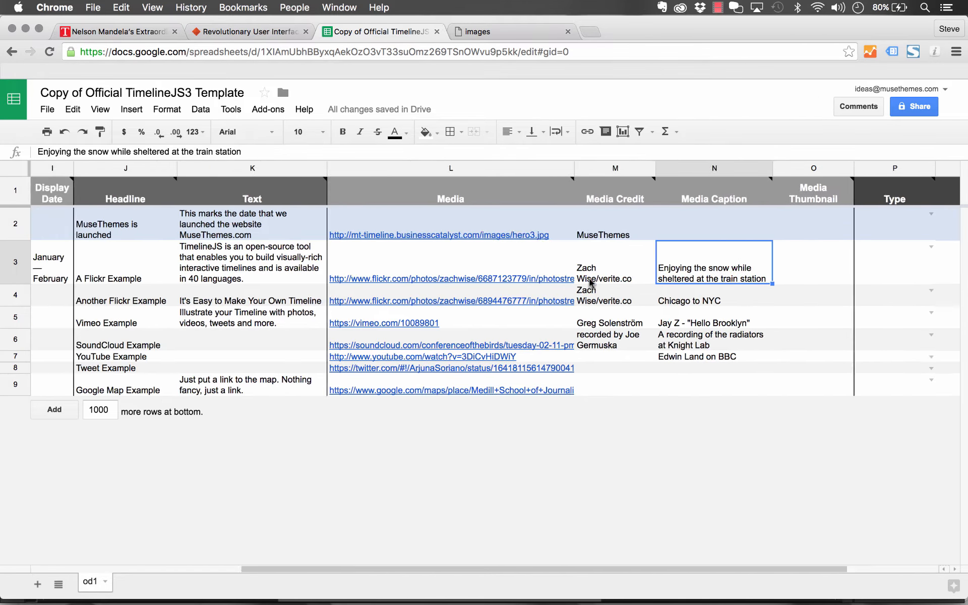
scroll(589, 278, left, 2)
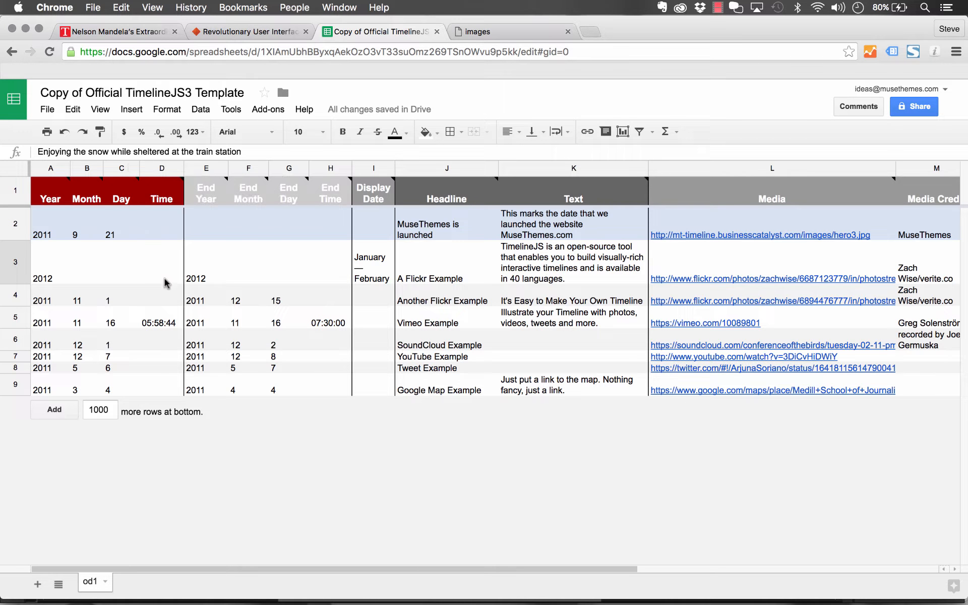
click(46, 111)
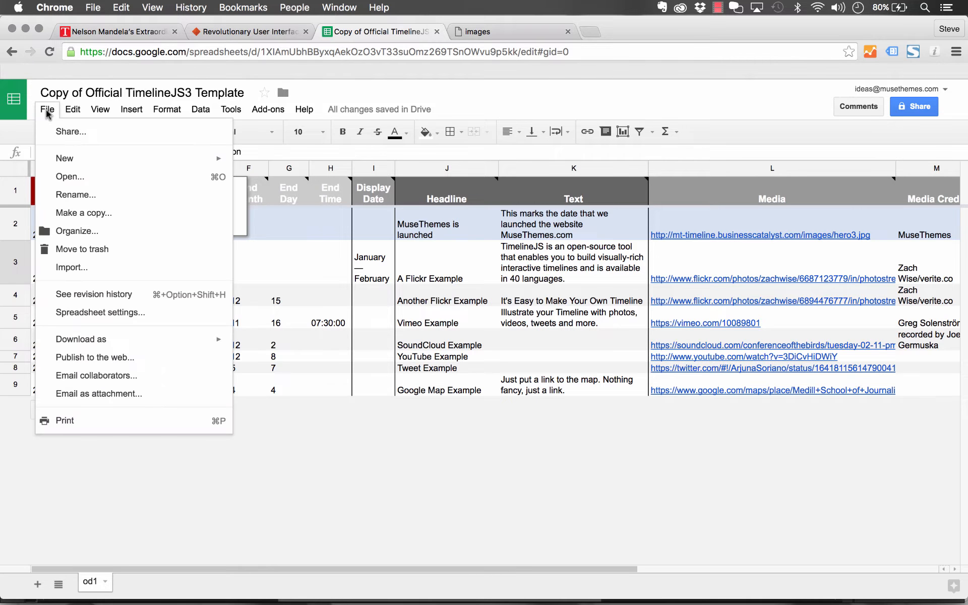
click(106, 359)
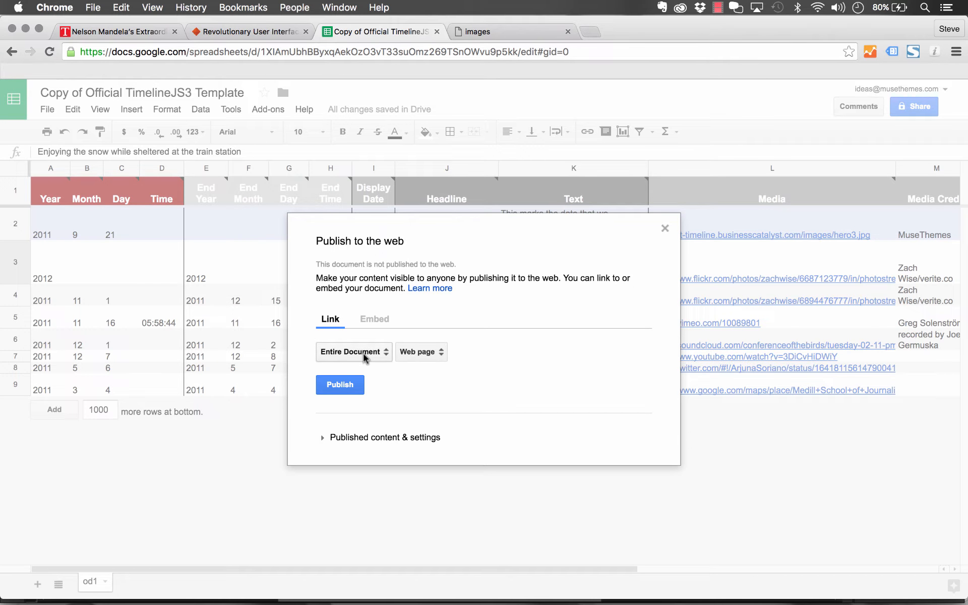
click(347, 390)
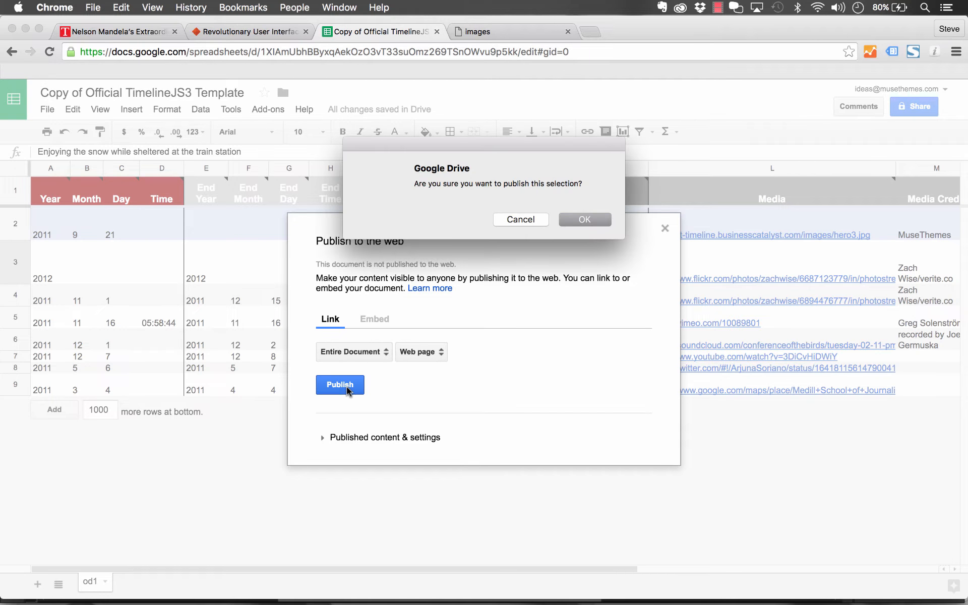
click(588, 223)
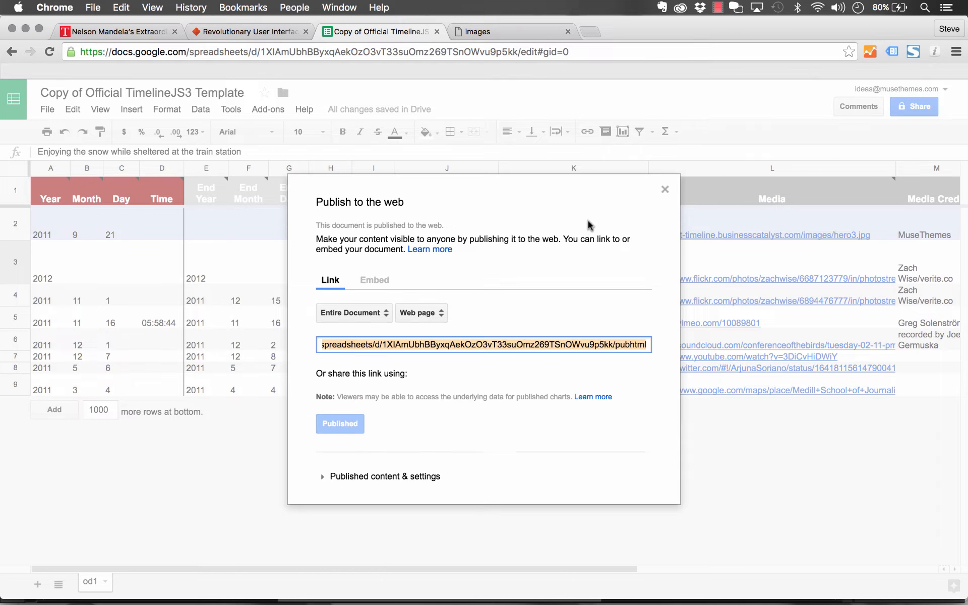
triple_click(404, 344)
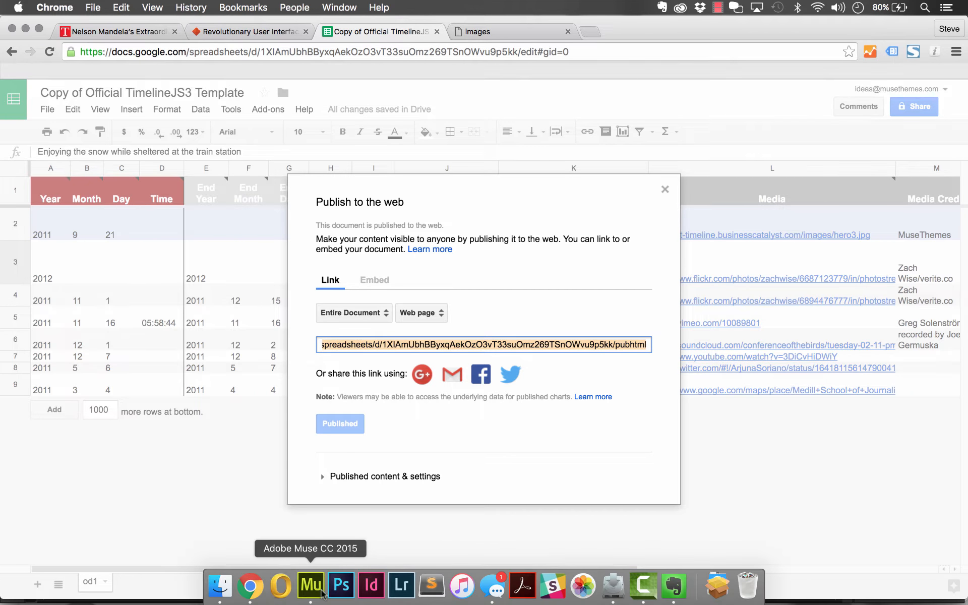
Switch to Adobe Muse and replace the Google Spreadsheet address in the Home page Timeline widget's options with the copied link
click(311, 587)
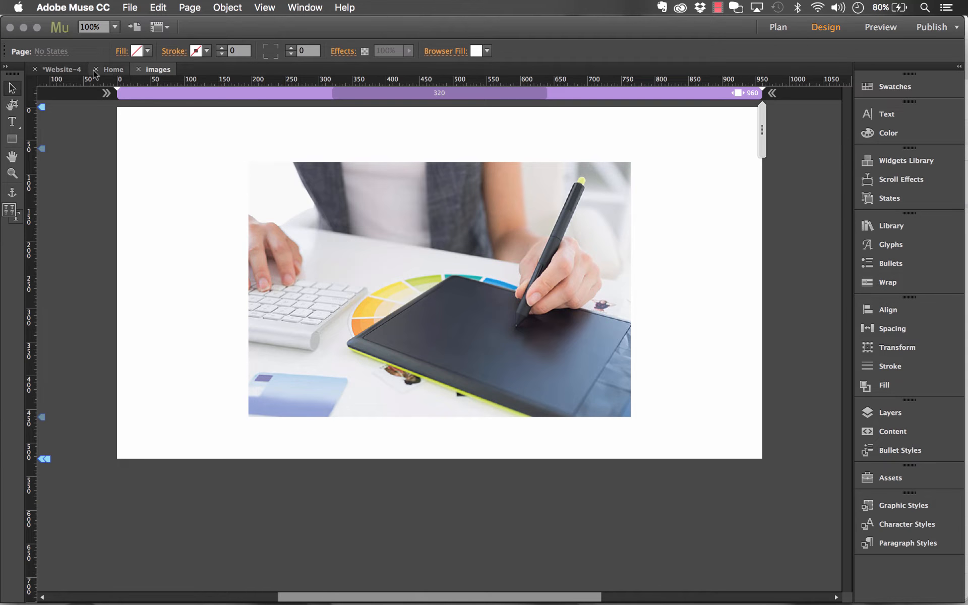
click(117, 70)
click(715, 136)
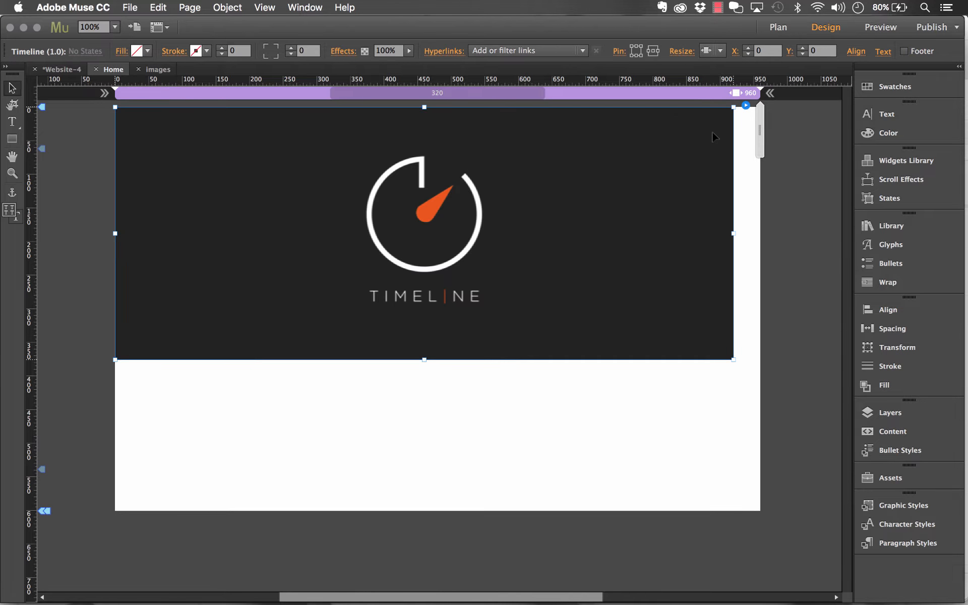
click(746, 105)
click(852, 135)
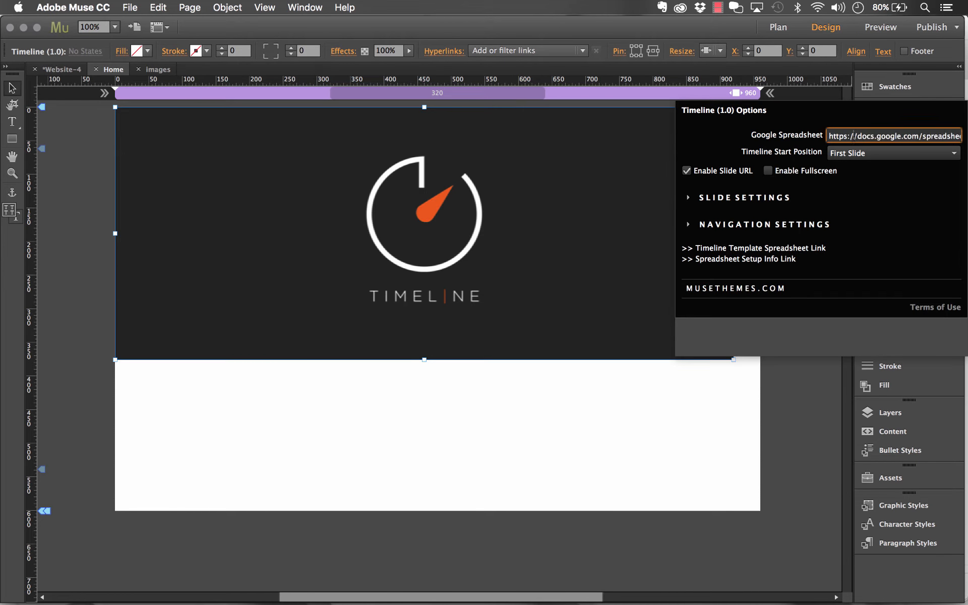
key(super+a)
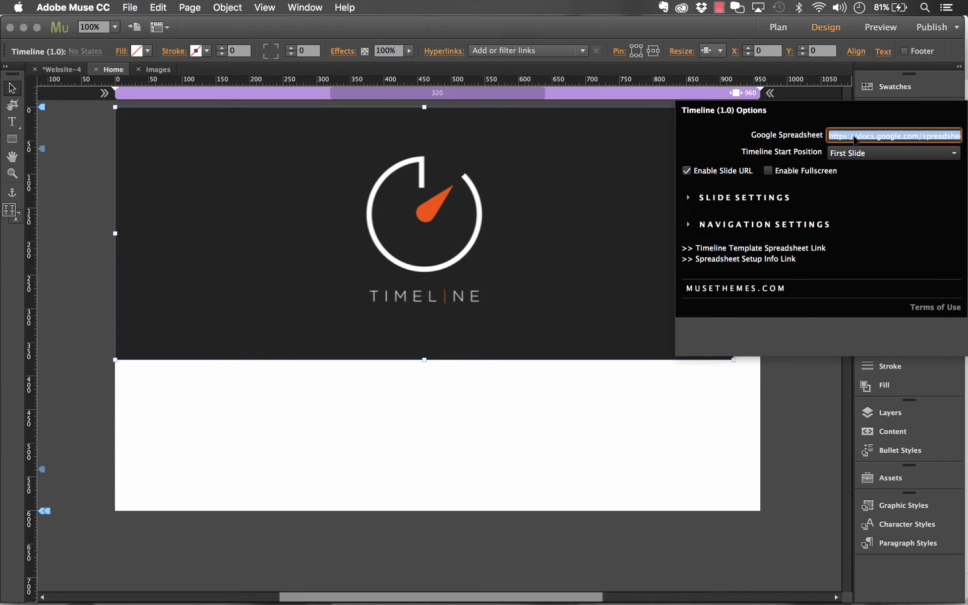
key(super+v)
key(Return)
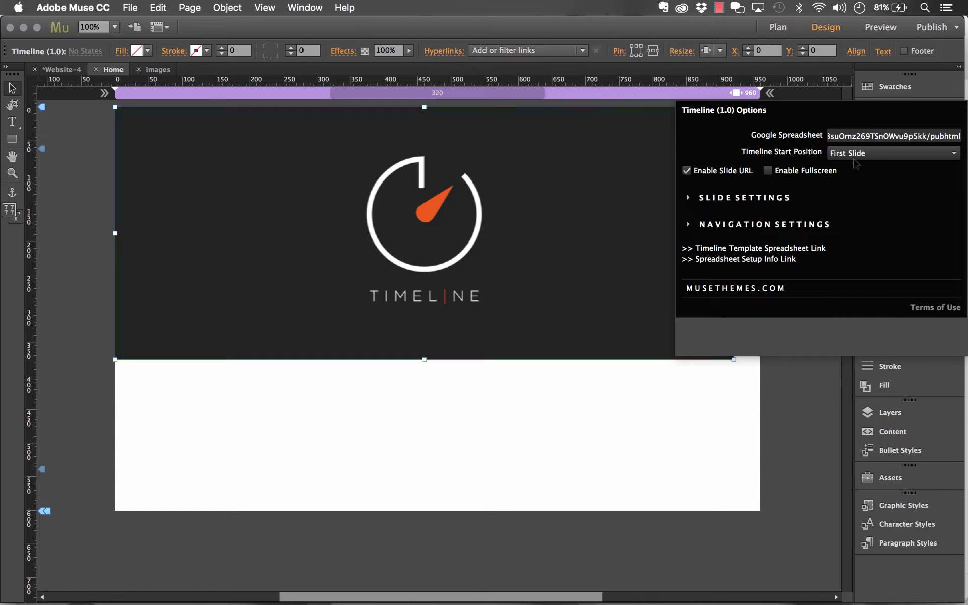
Enable Fullscreen for the Timeline widget and resize it to the full 960 px page width and about 550 px tall
click(768, 171)
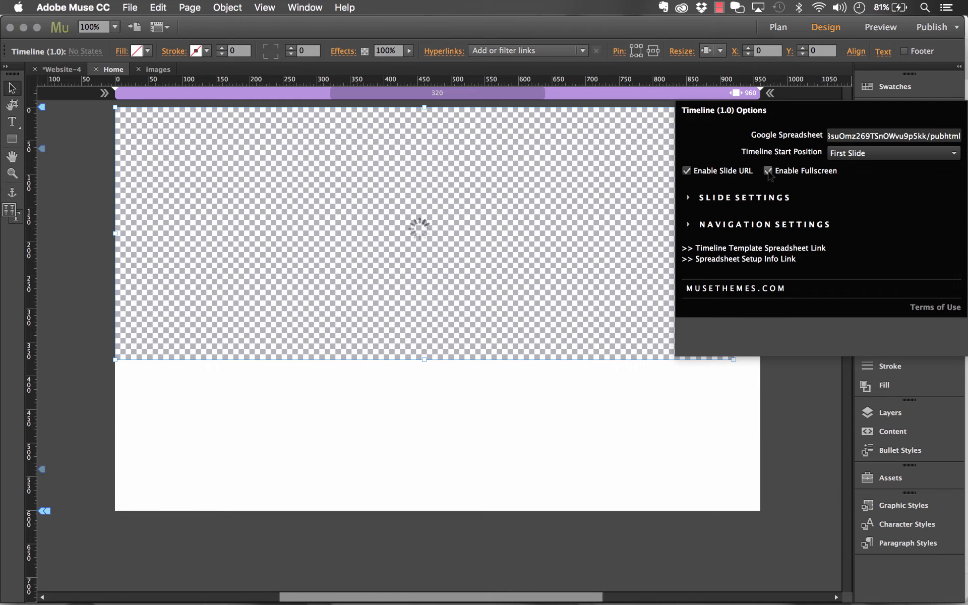
click(532, 183)
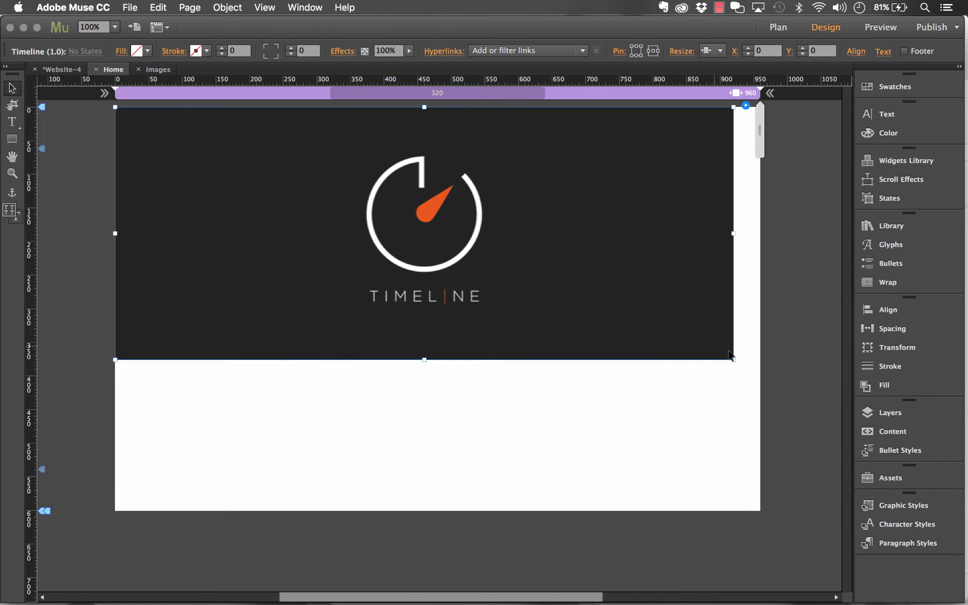
drag(733, 359, 762, 477)
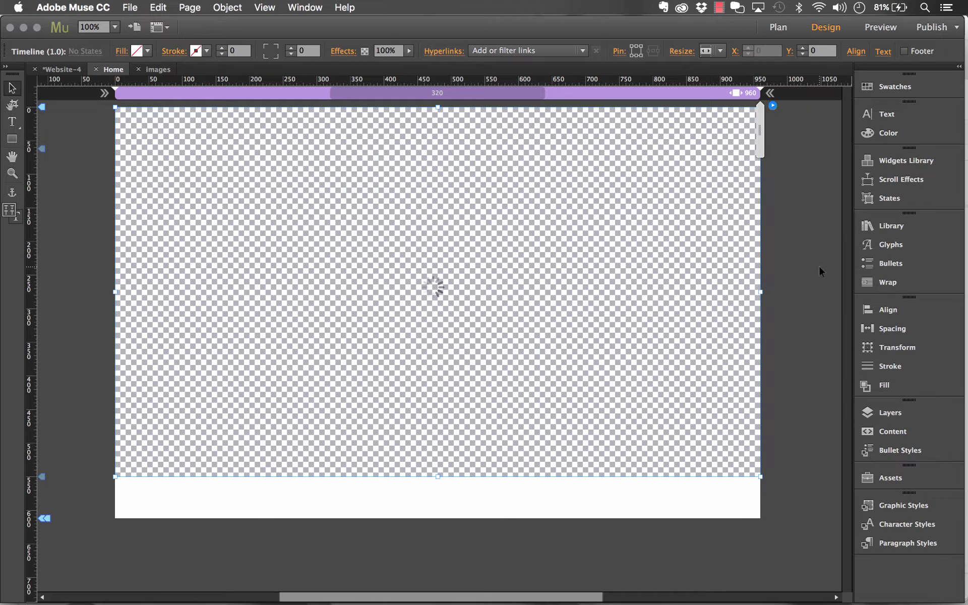
Preview the site in the browser and advance the timeline from the Google Map slide to the MuseThemes launch slide
click(802, 255)
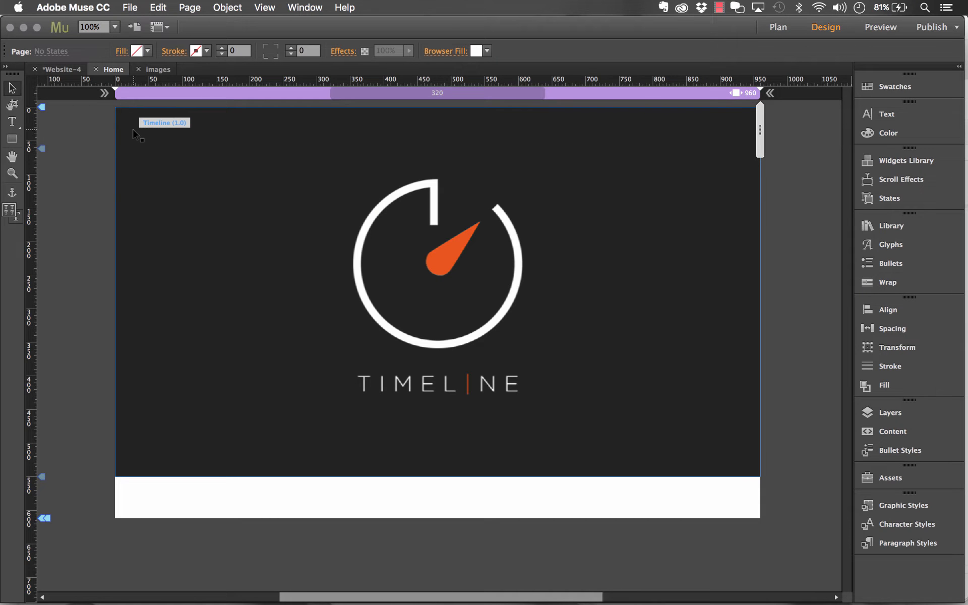
click(131, 8)
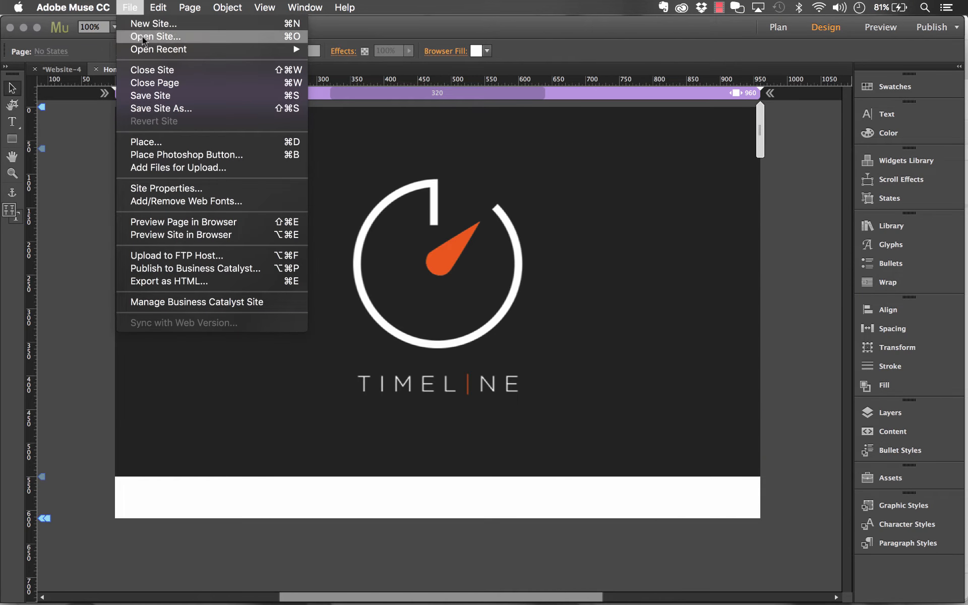
click(233, 231)
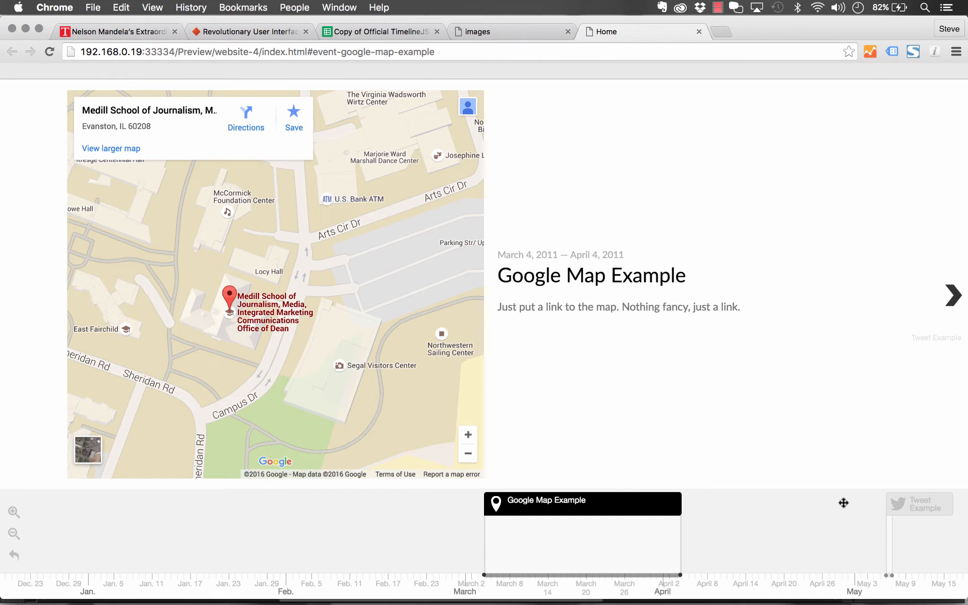
mouse_move(385, 238)
mouse_down()
mouse_move(370, 299)
mouse_move(371, 249)
mouse_up()
click(958, 295)
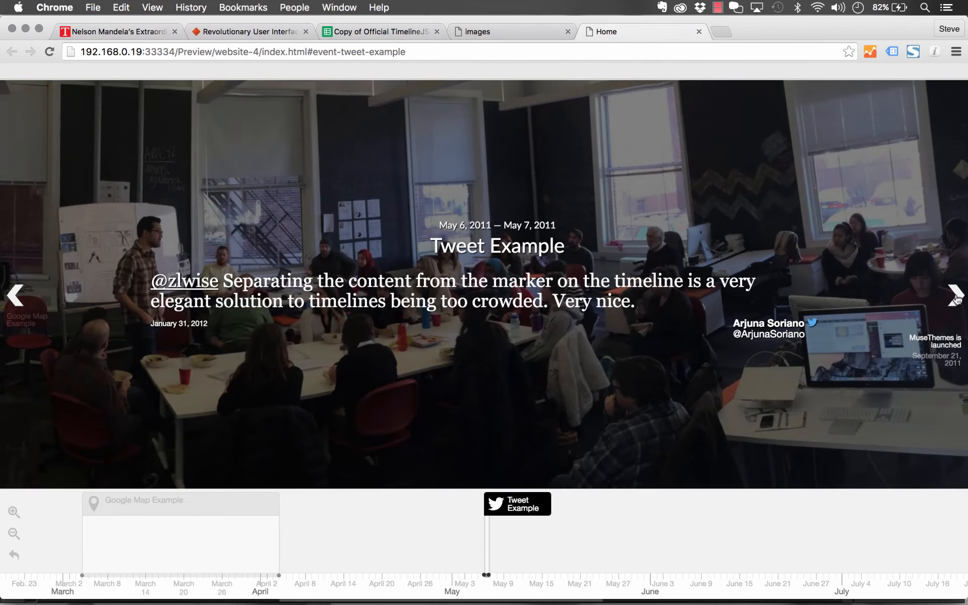
click(957, 298)
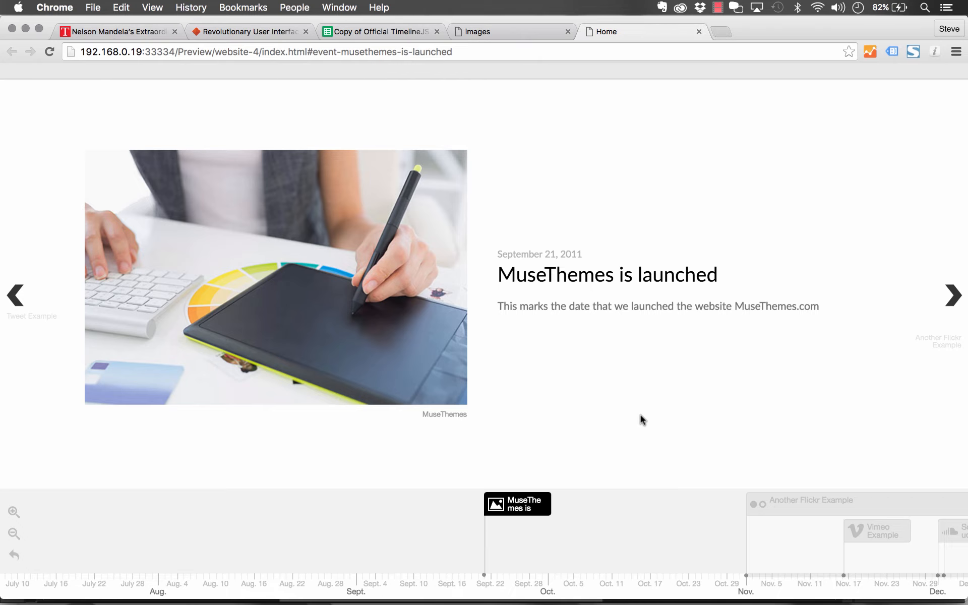
Return to the TimelineJS spreadsheet, dismiss the publishing dialog and compare the start dates of the MuseThemes, second Flickr and Vimeo entries
click(380, 30)
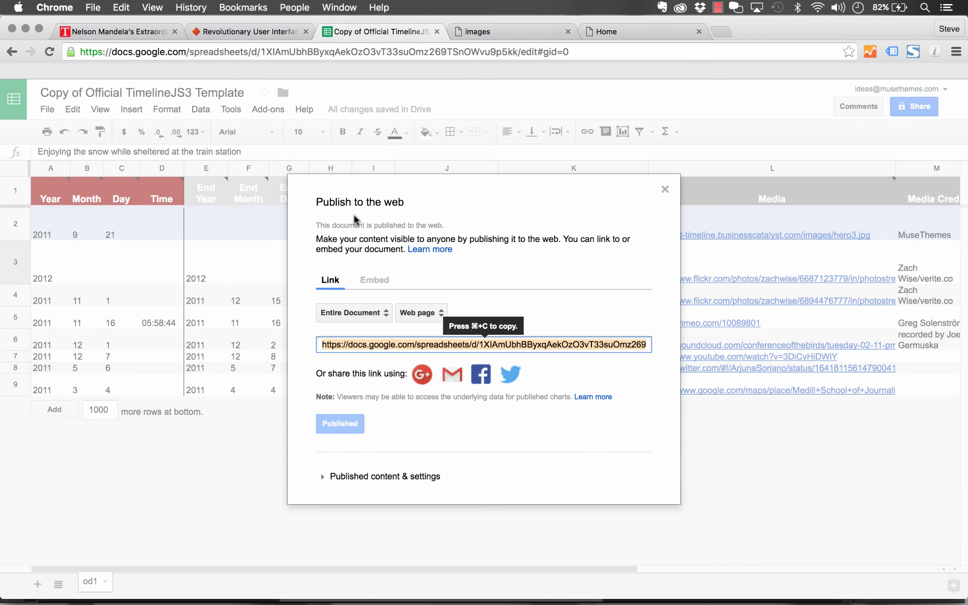
click(665, 188)
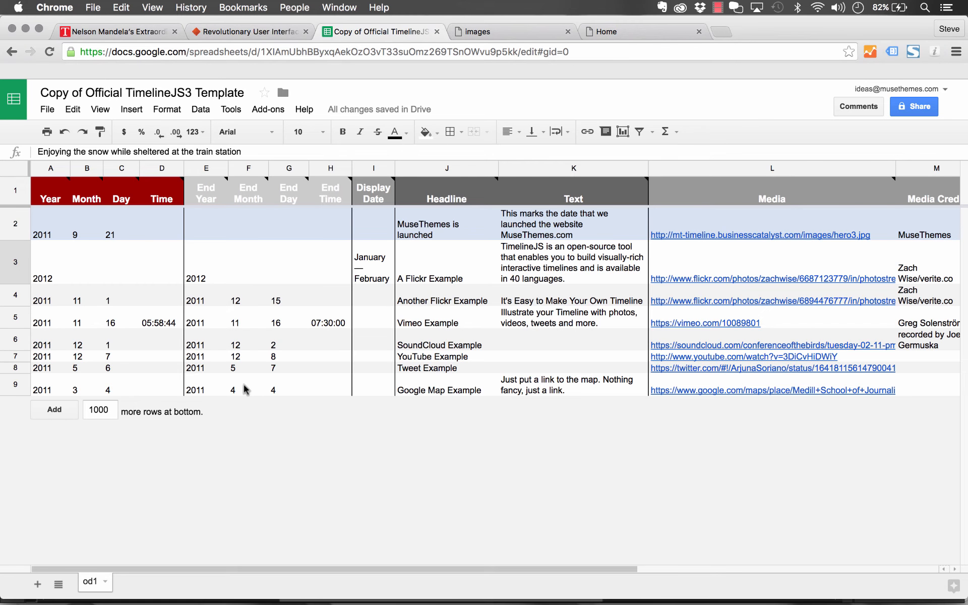
click(43, 236)
click(48, 302)
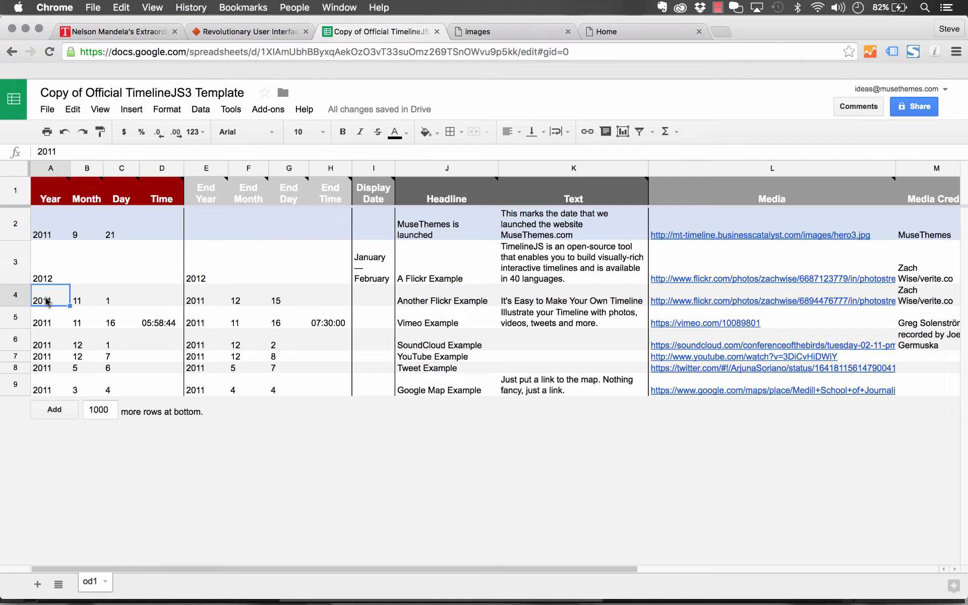
click(44, 323)
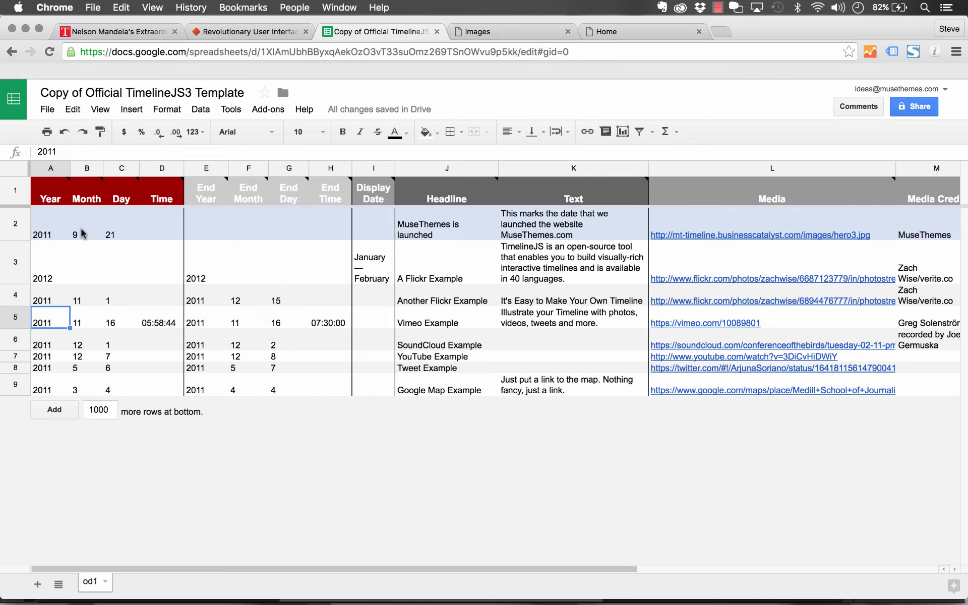
Go back to the site preview and view the Another Flickr, Vimeo, SoundCloud, A Flickr and YouTube example slides through their timeline markers
click(633, 33)
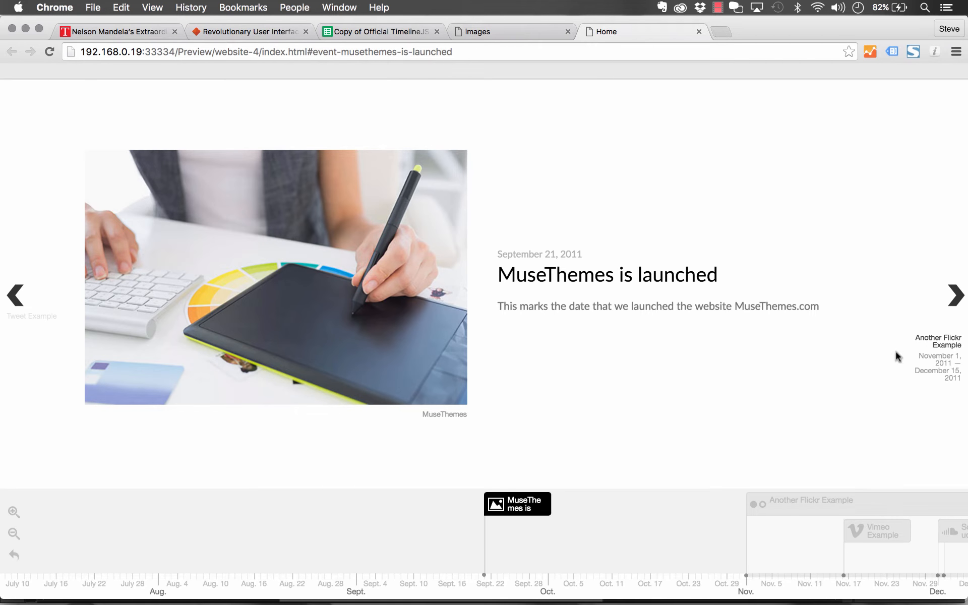
click(823, 502)
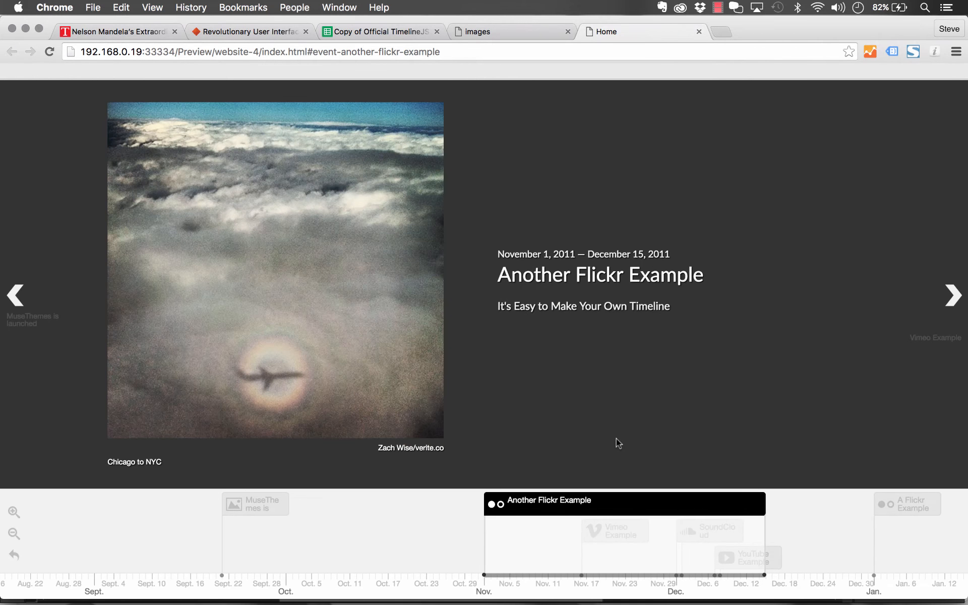
click(626, 533)
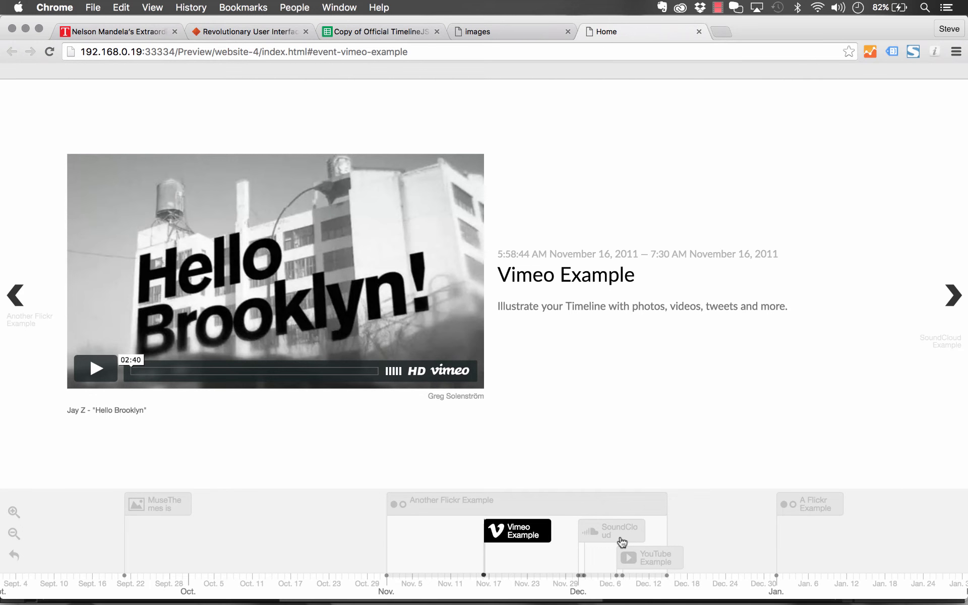
click(622, 542)
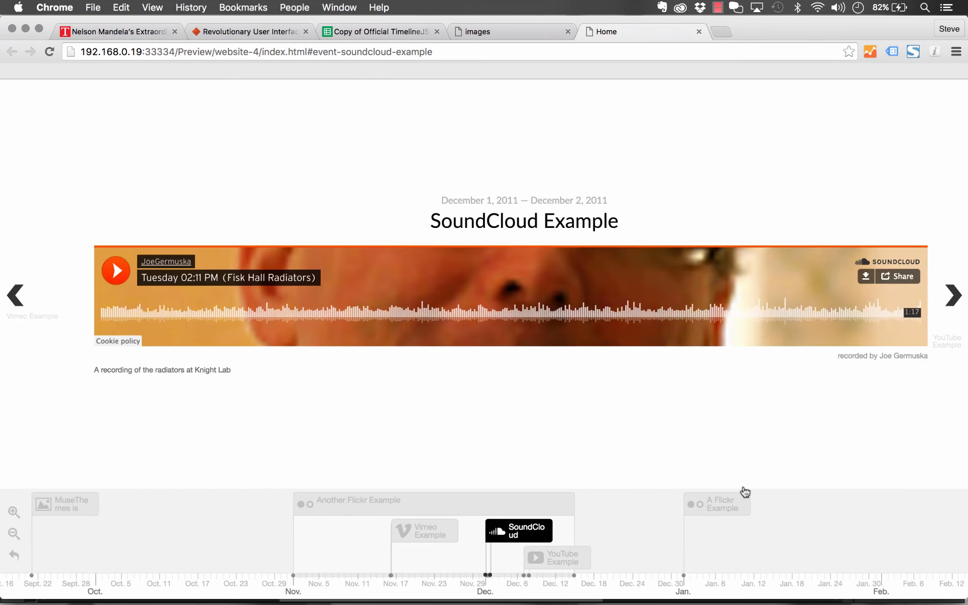
click(719, 503)
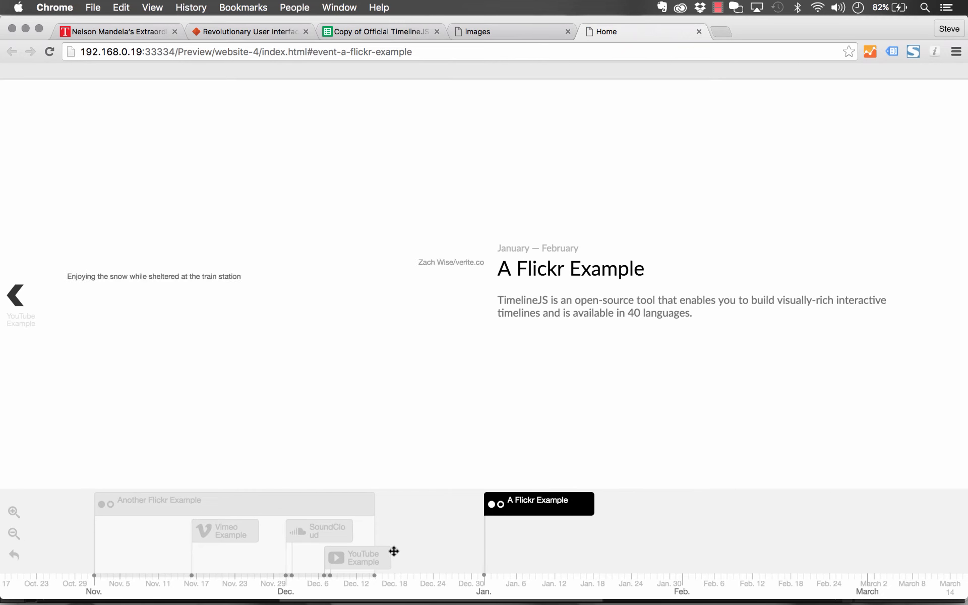
click(377, 558)
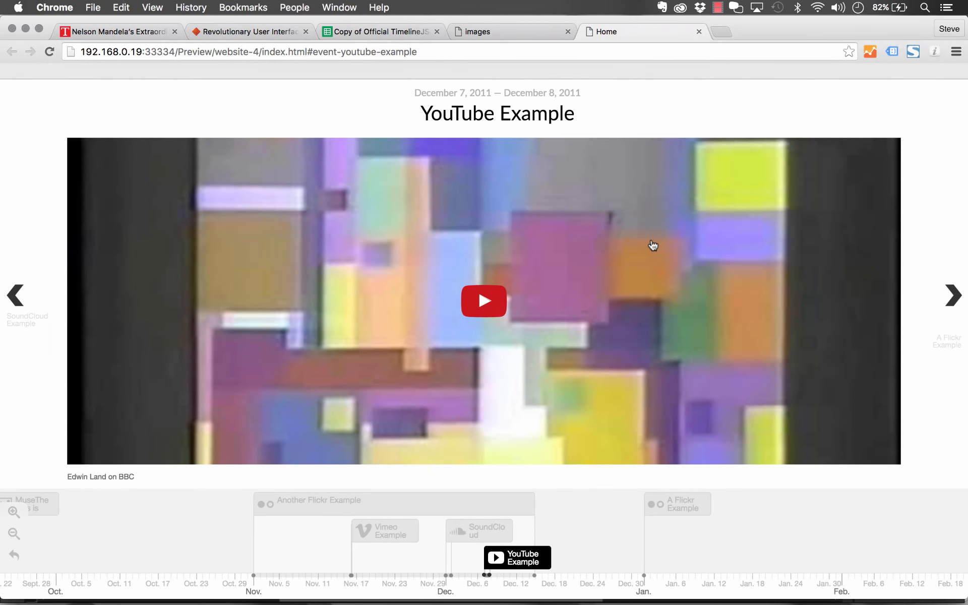
Switch to Adobe Muse and examine the Timeline Start Position choices in the Timeline widget's options
mouse_move(562, 601)
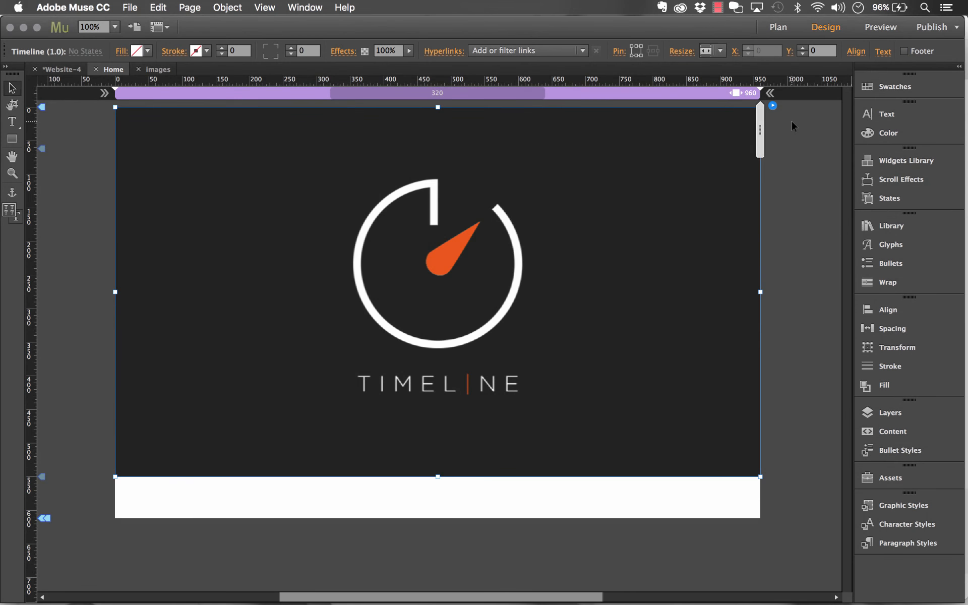
click(774, 109)
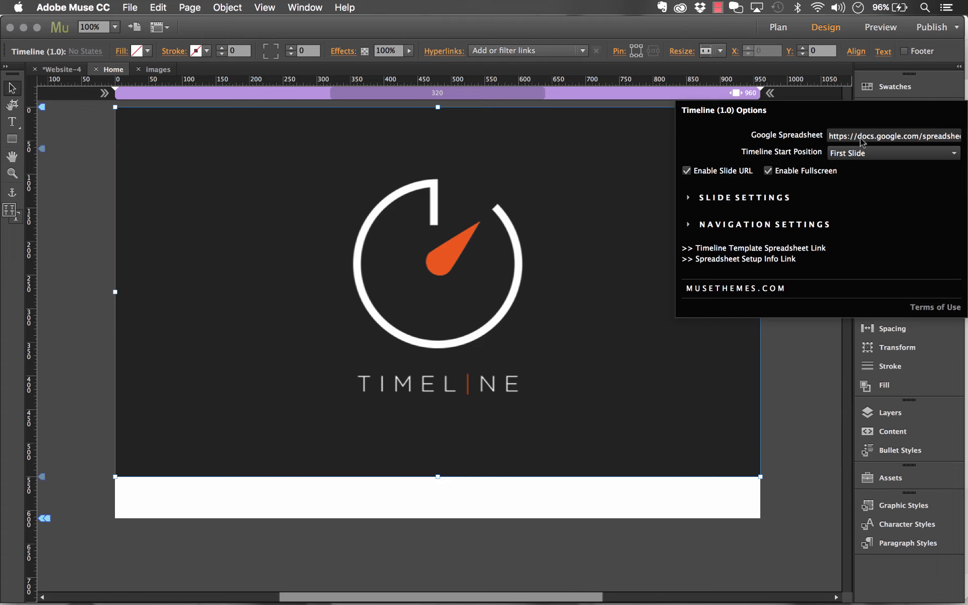
click(866, 154)
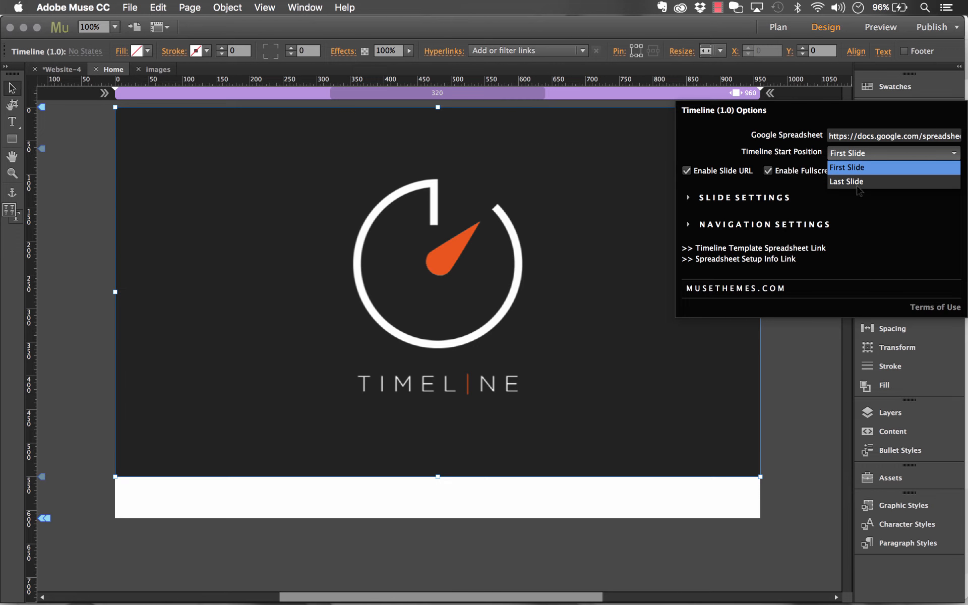
click(880, 212)
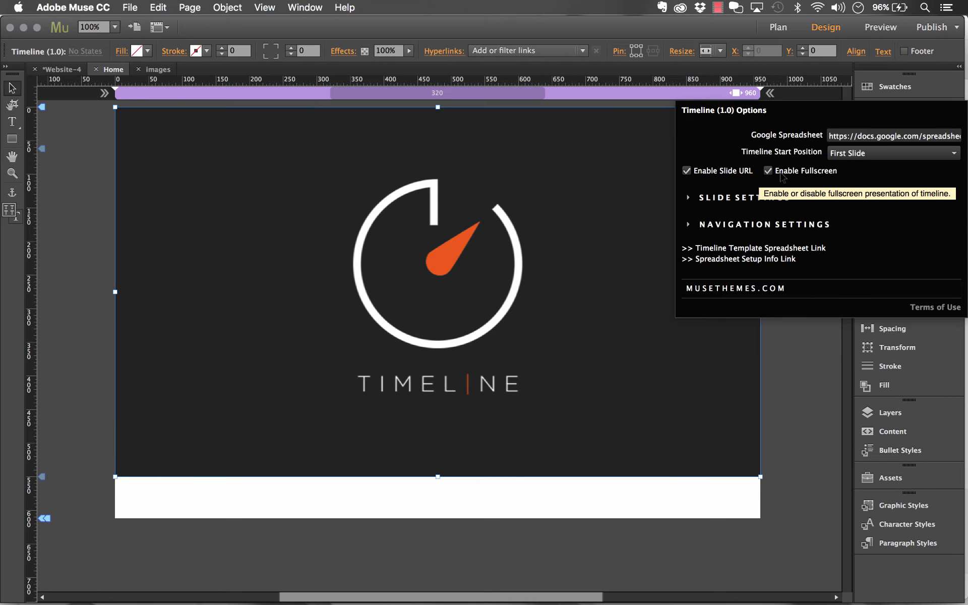
Examine the widget's Slide Settings and compare them with the YouTube slide in the Chrome preview before returning to Adobe Muse
click(688, 198)
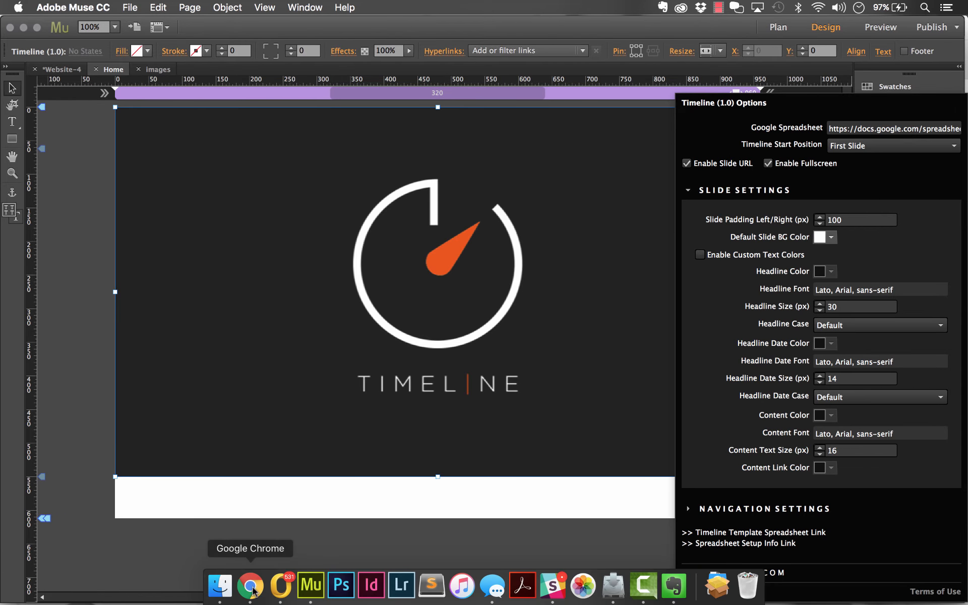
click(253, 584)
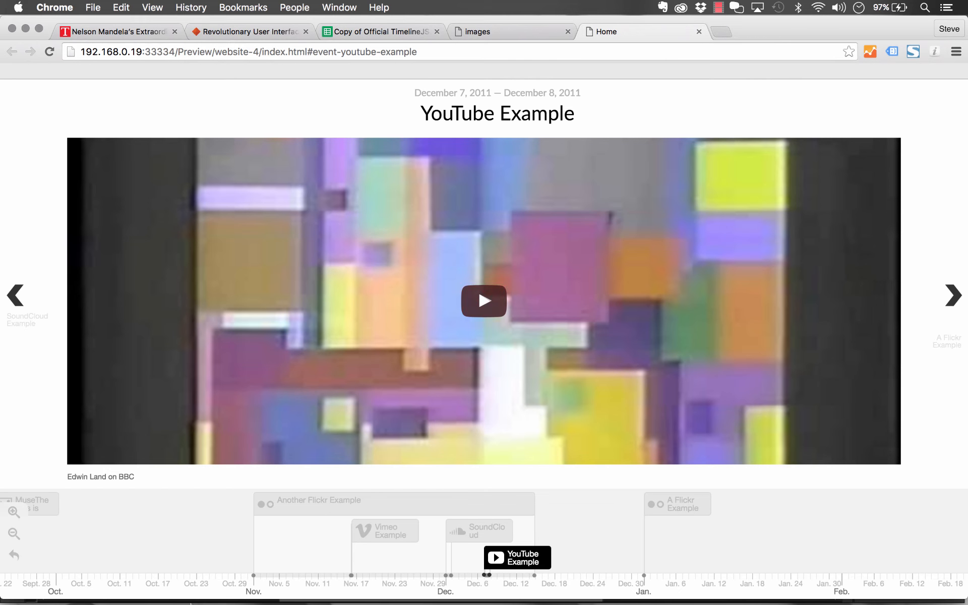
click(310, 585)
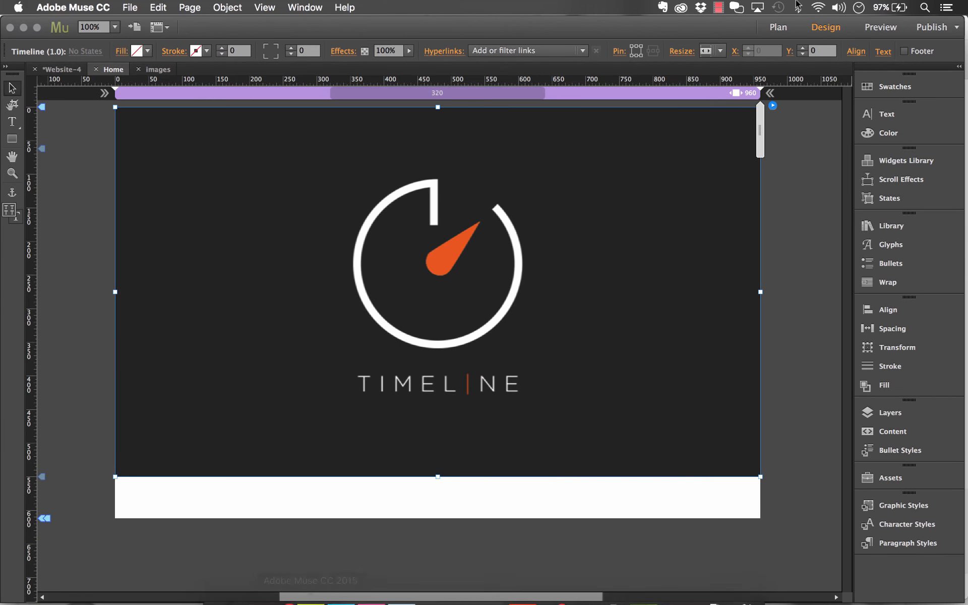
Reopen the widget's Slide Settings, then switch to the spreadsheet in Chrome and examine the Background column's per-slide values
click(773, 108)
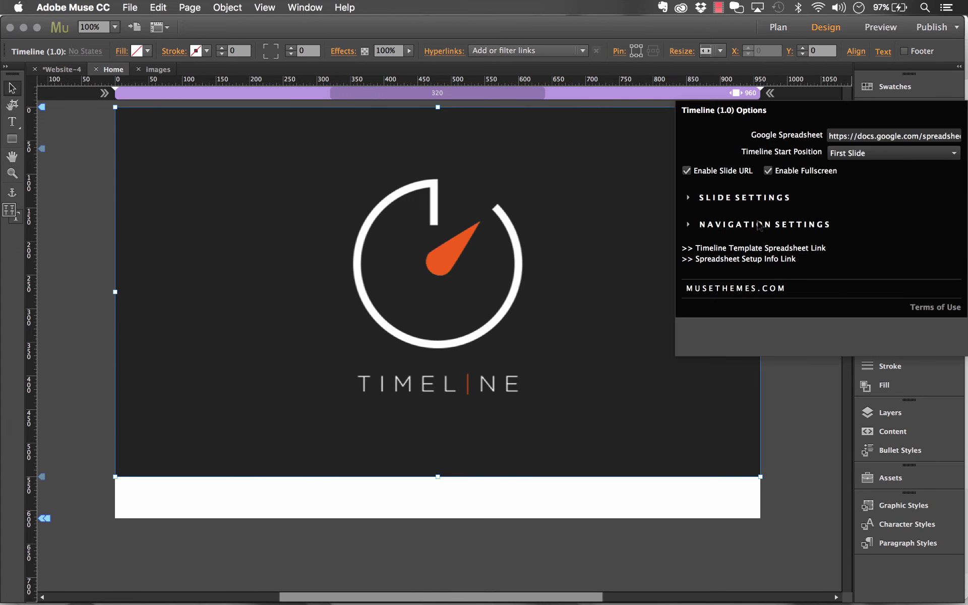
click(734, 200)
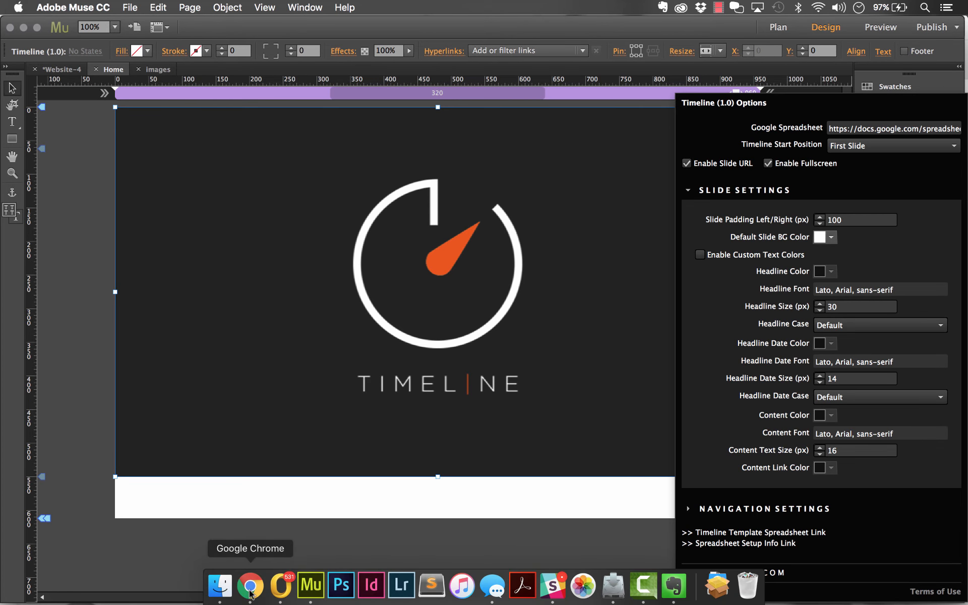
click(250, 588)
click(380, 32)
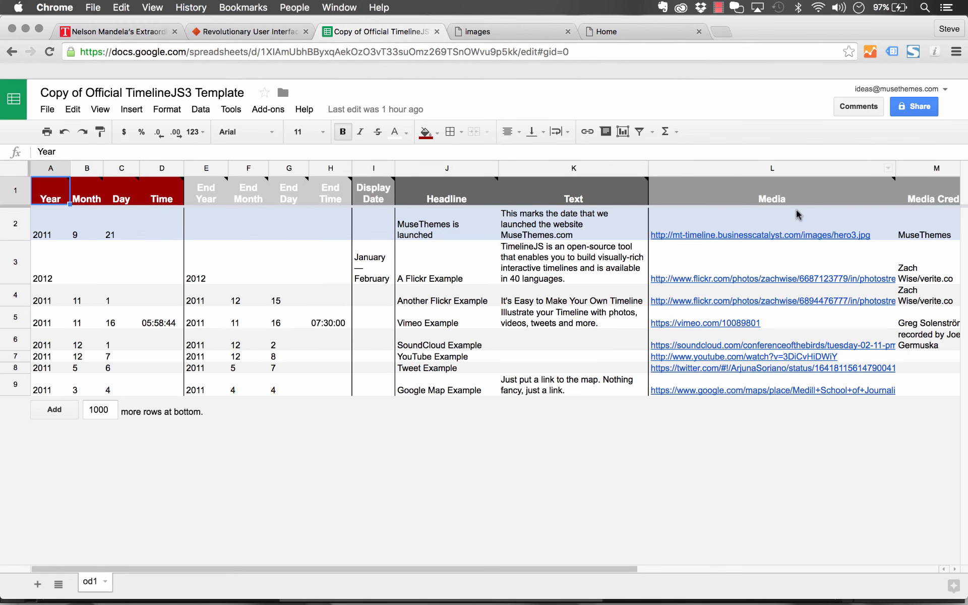
scroll(798, 214, right, 10)
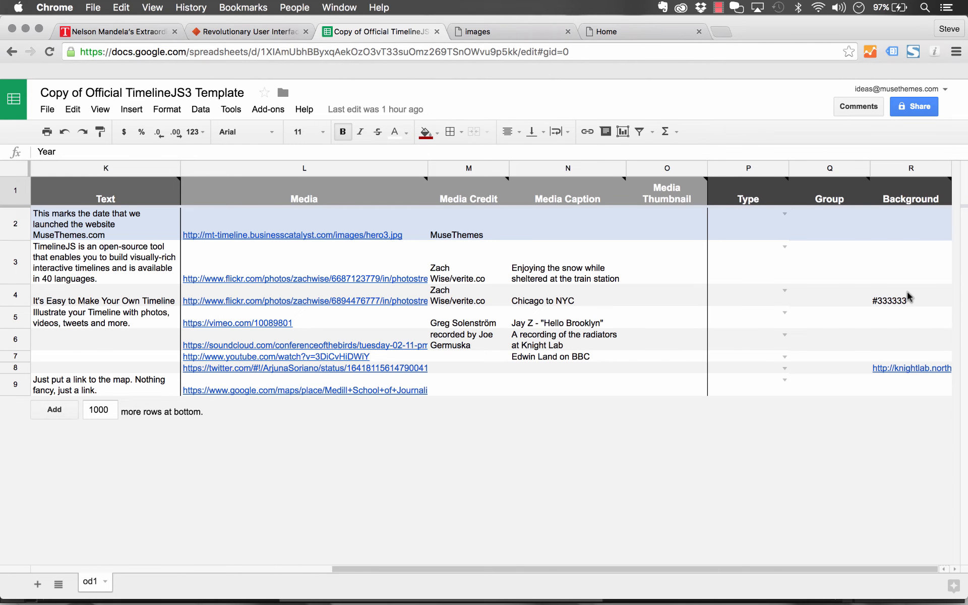
Switch to Adobe Muse, enable custom text colors in the Timeline widget's Slide Settings and check the Headline Case choices
click(302, 585)
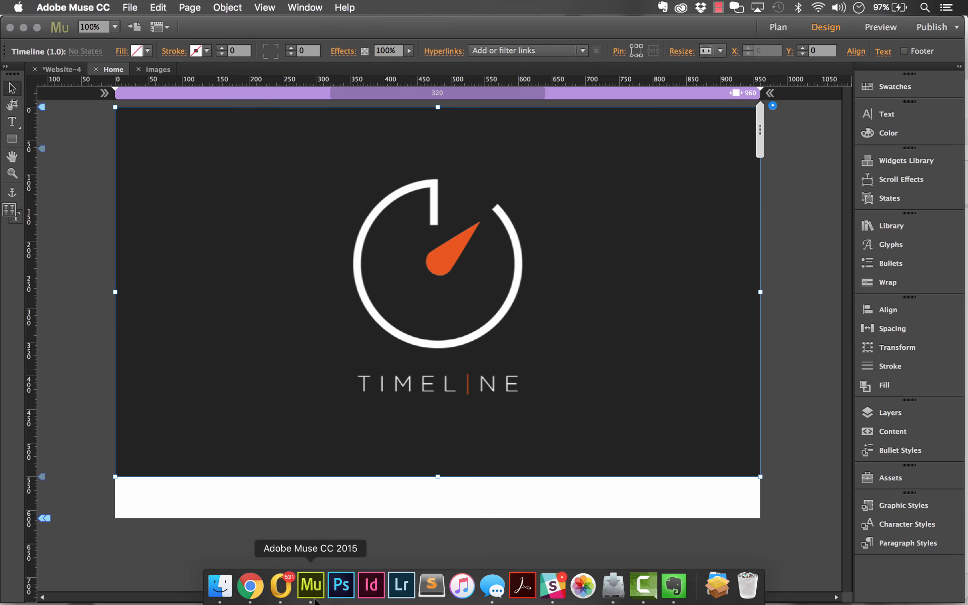
click(772, 105)
click(716, 202)
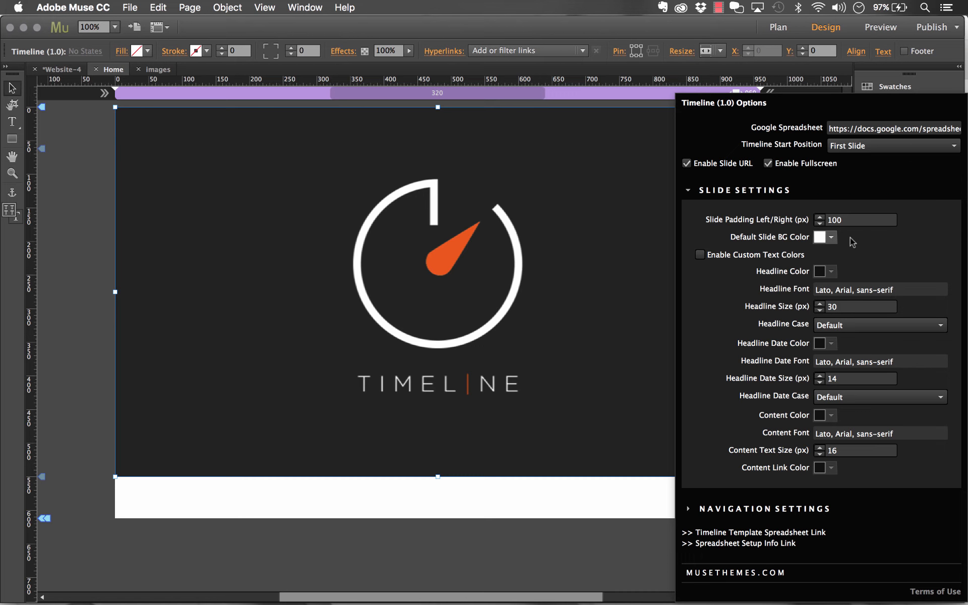
click(701, 256)
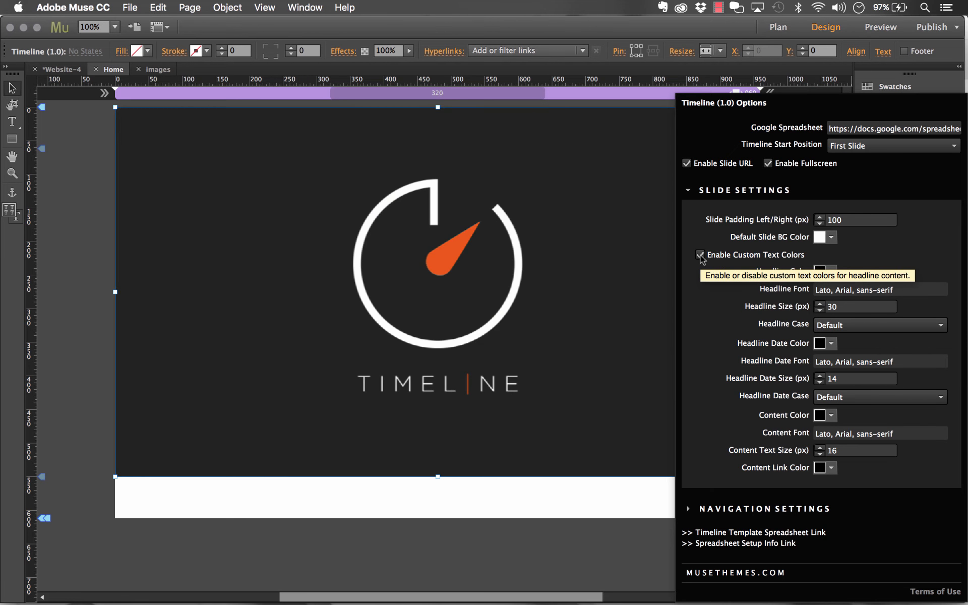
click(831, 324)
click(735, 316)
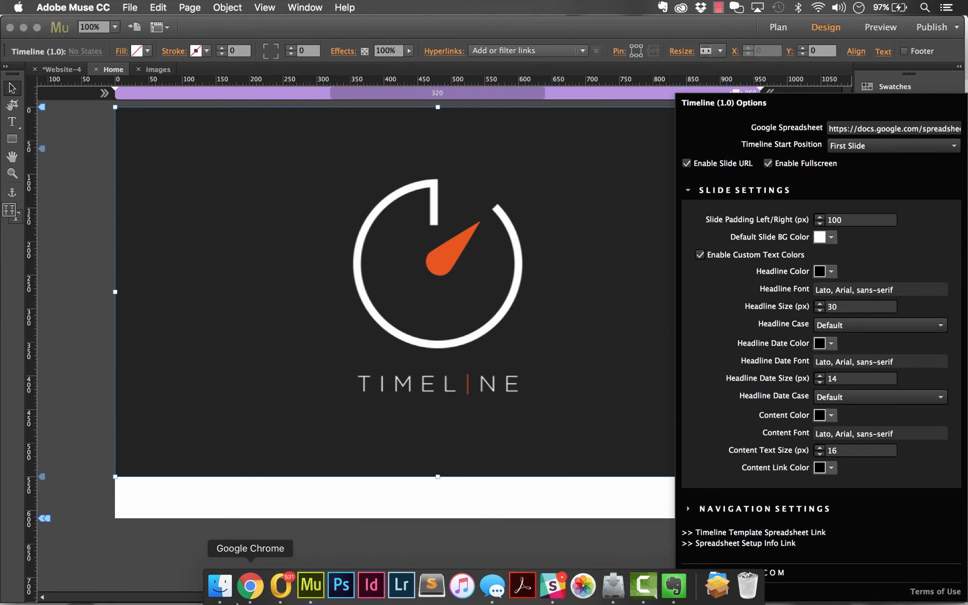
Switch to Chrome and examine the spreadsheet's Text column and the body text of the TIME timeline's "Sneaking for Support" slide
click(250, 585)
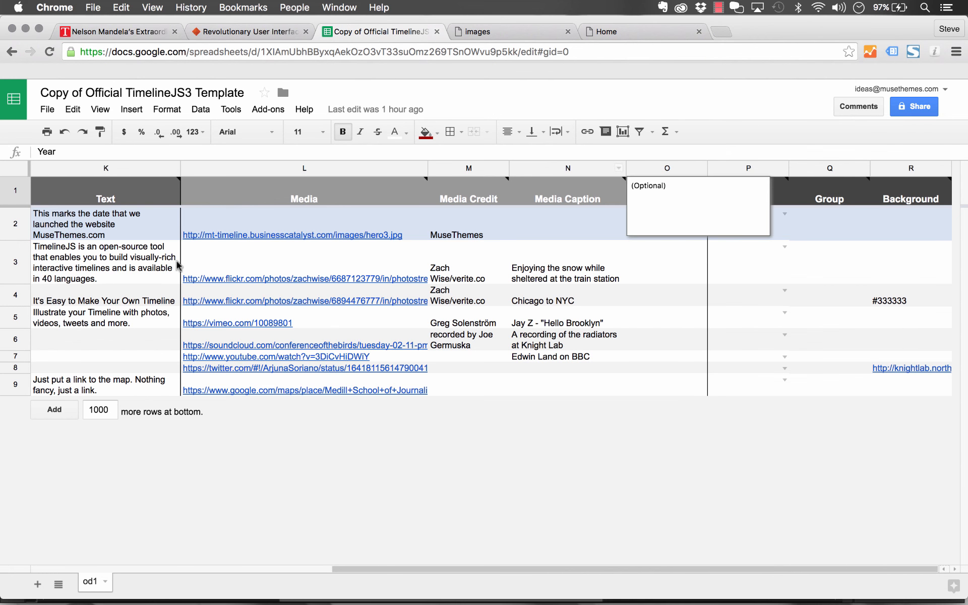
click(113, 237)
scroll(114, 241, left, 6)
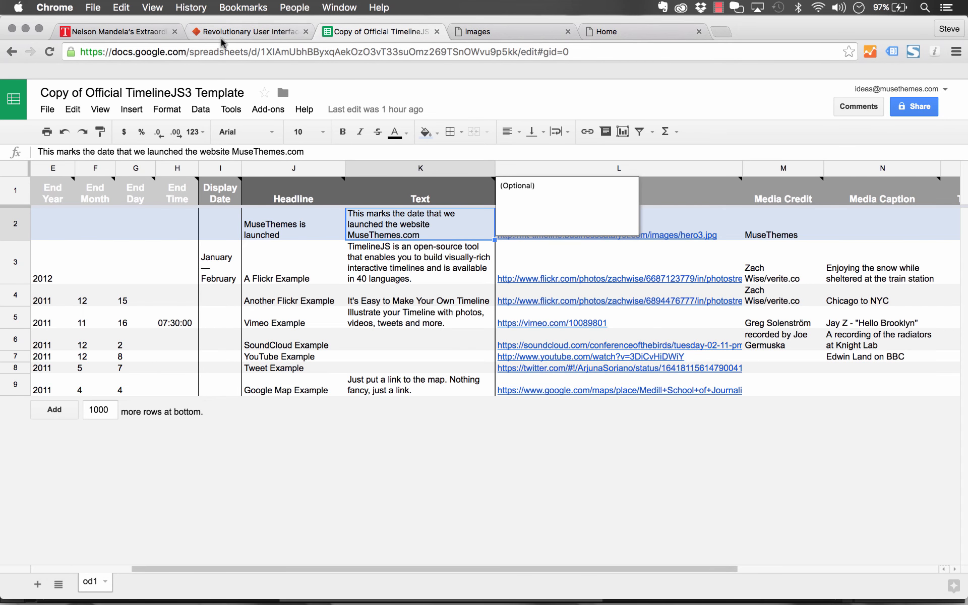
click(142, 33)
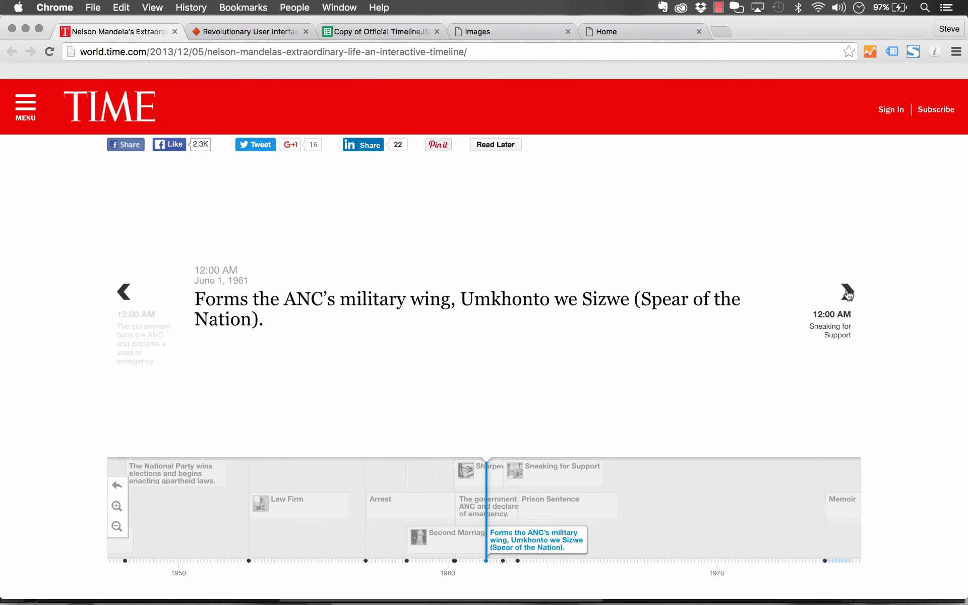
click(844, 291)
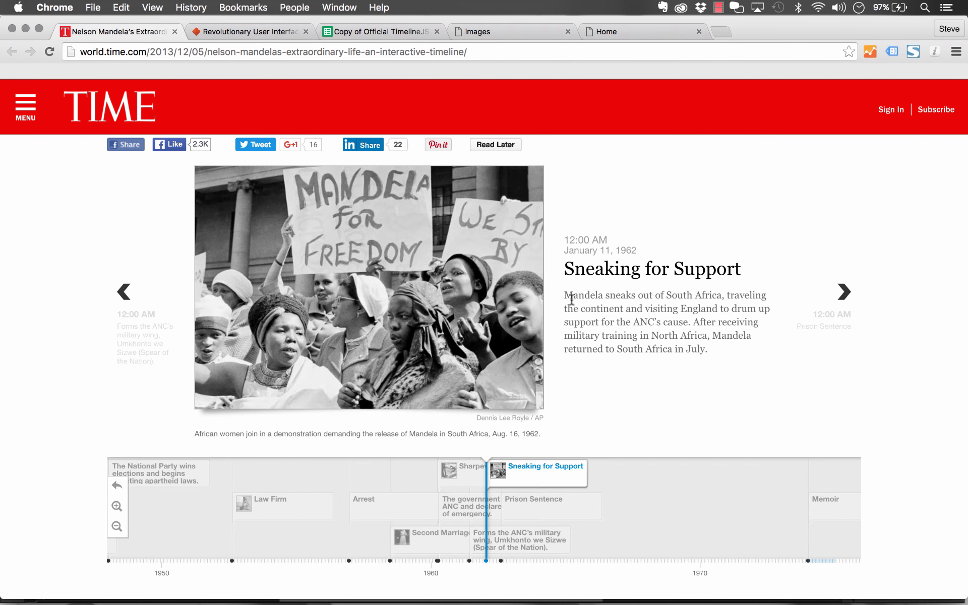
drag(566, 295, 711, 347)
click(711, 352)
Switch to Adobe Muse and examine the Timeline widget's Navigation Settings, including the Navigation Position choices
click(311, 587)
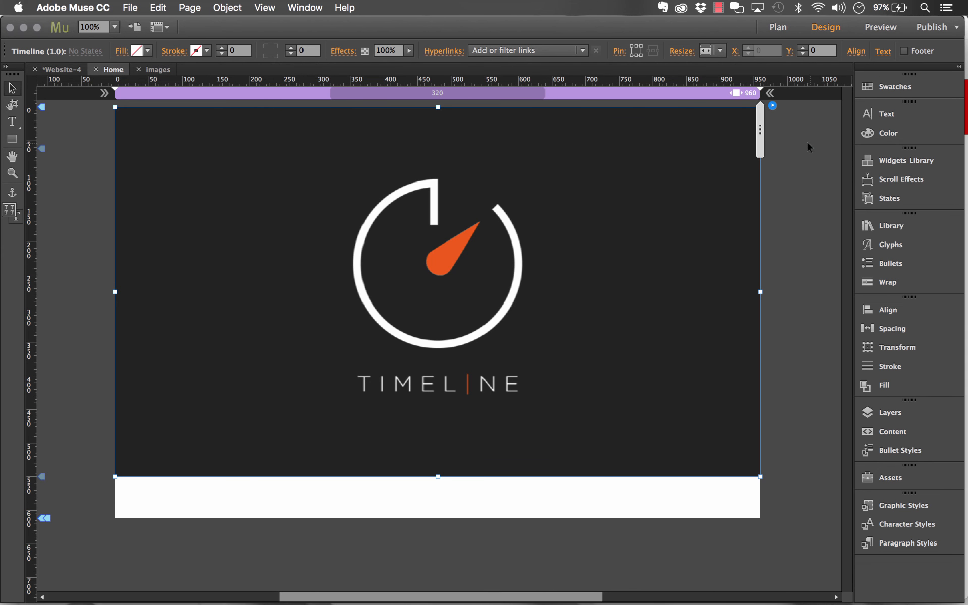
click(773, 107)
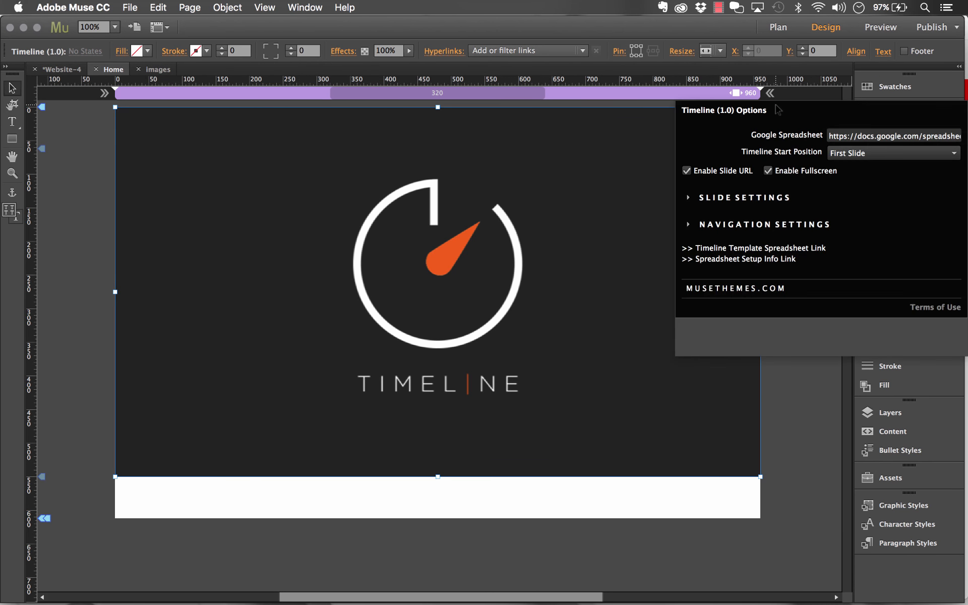
click(711, 228)
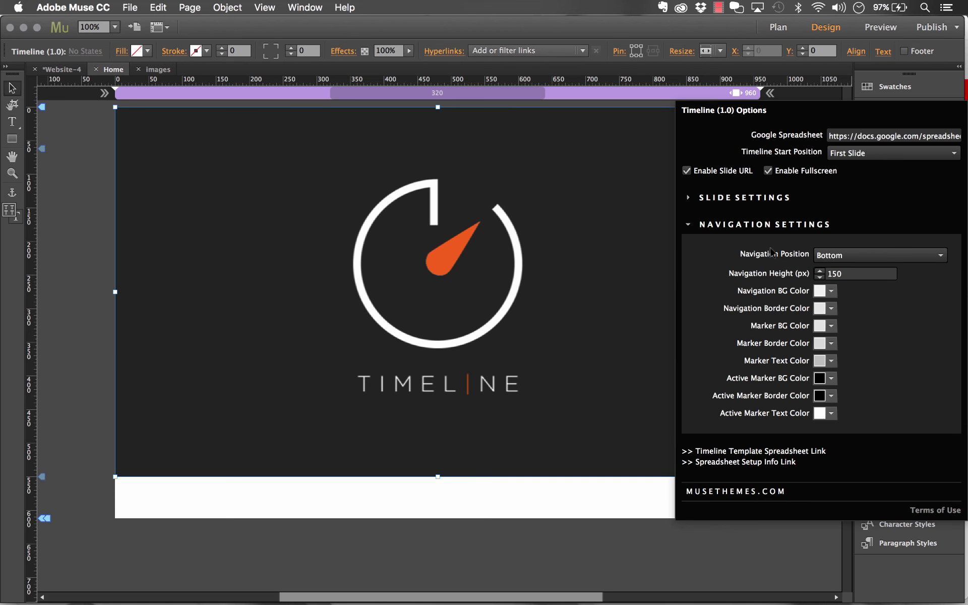
click(824, 257)
click(827, 236)
click(830, 261)
click(837, 244)
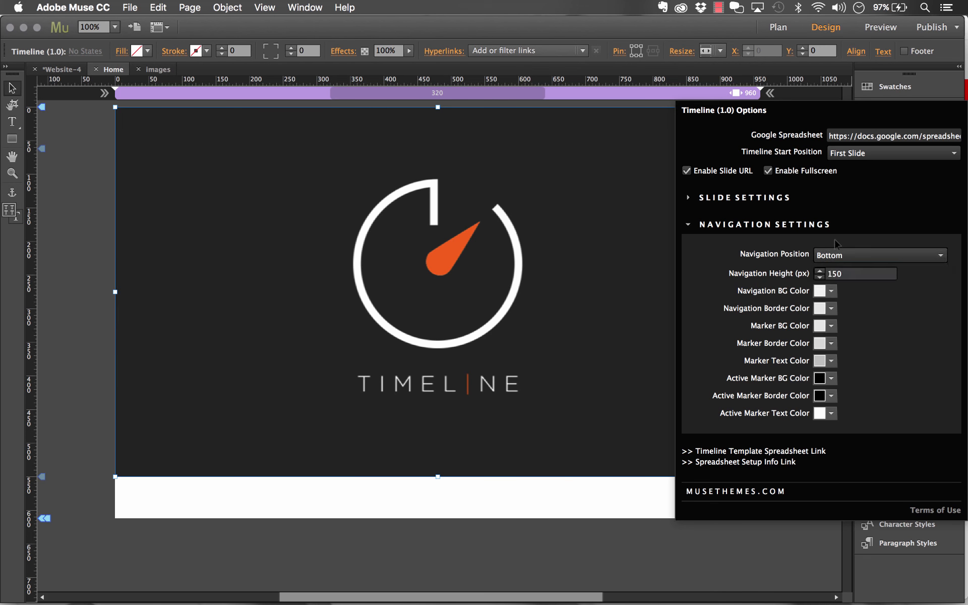